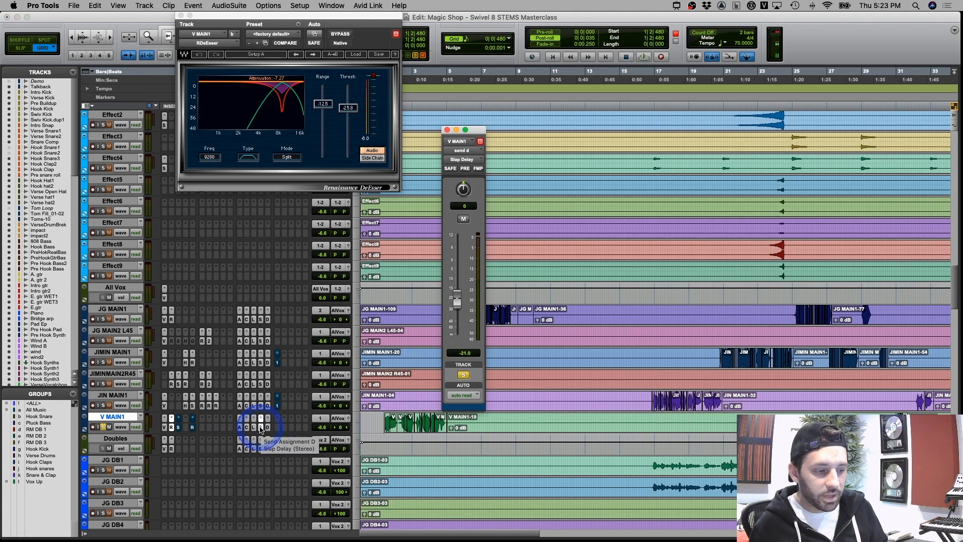
# Inspect the Slap Delay and Long Delay send levels on the V MAIN1 track.
pyautogui.click(459, 300)
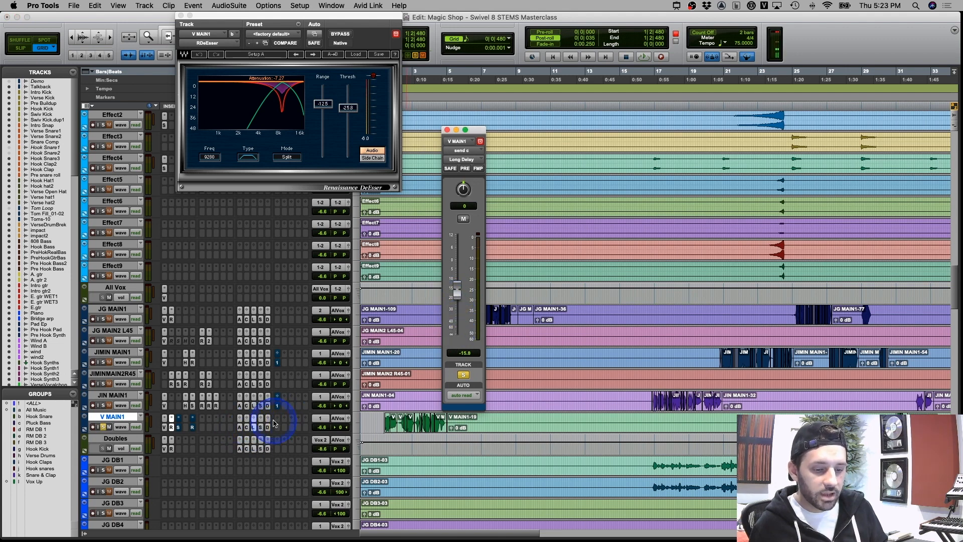
pyautogui.click(247, 427)
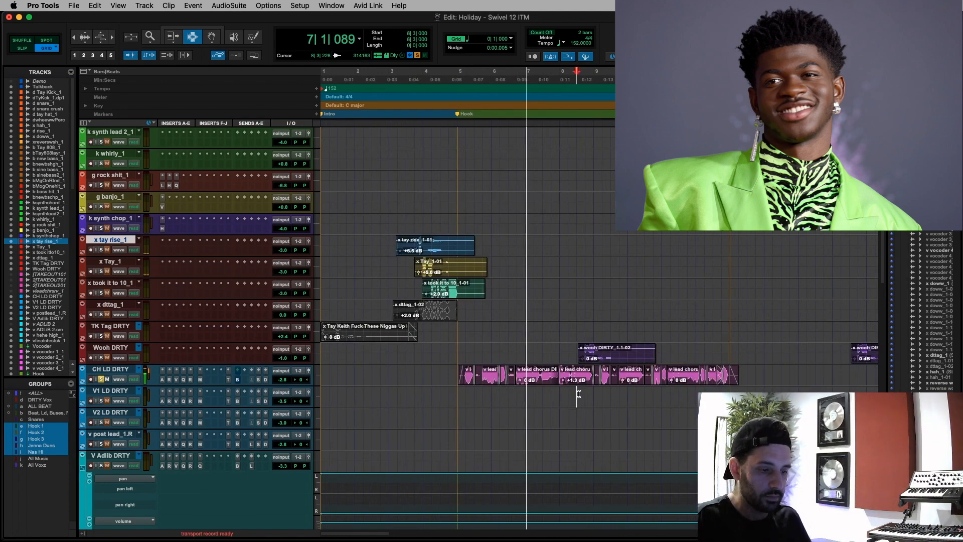
pyautogui.press('t')
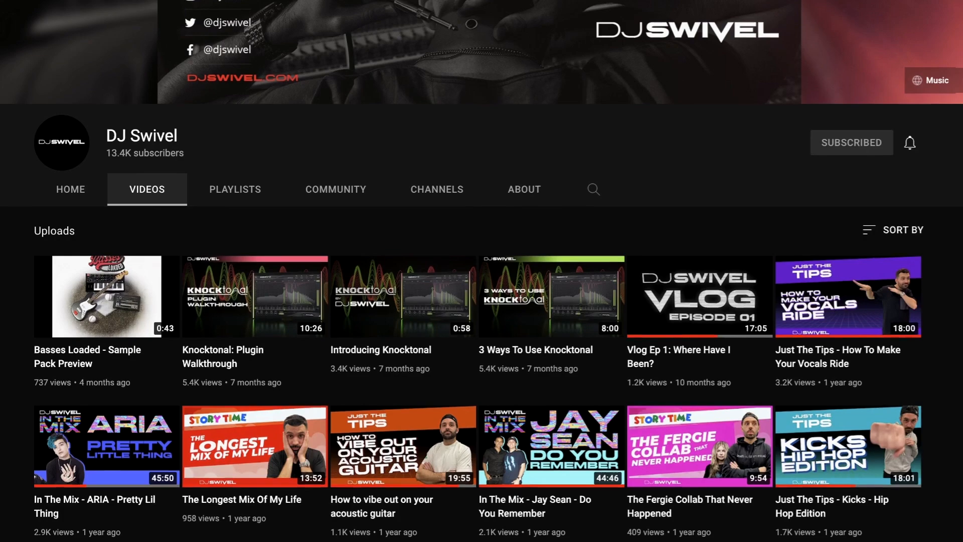
# Browse the uploaded videos on the DJ Swivel YouTube channel.
pyautogui.scroll(-3, 481, 271)
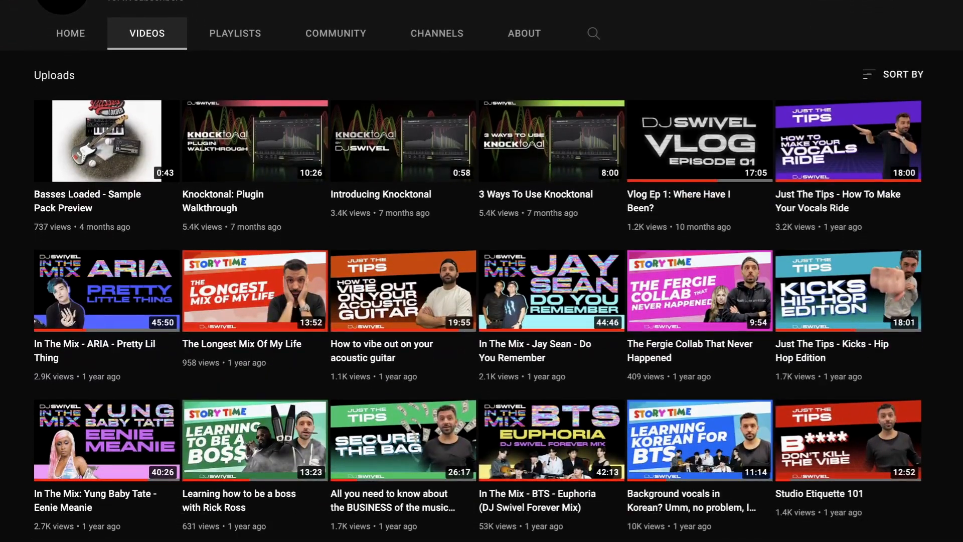
pyautogui.scroll(-4, 482, 271)
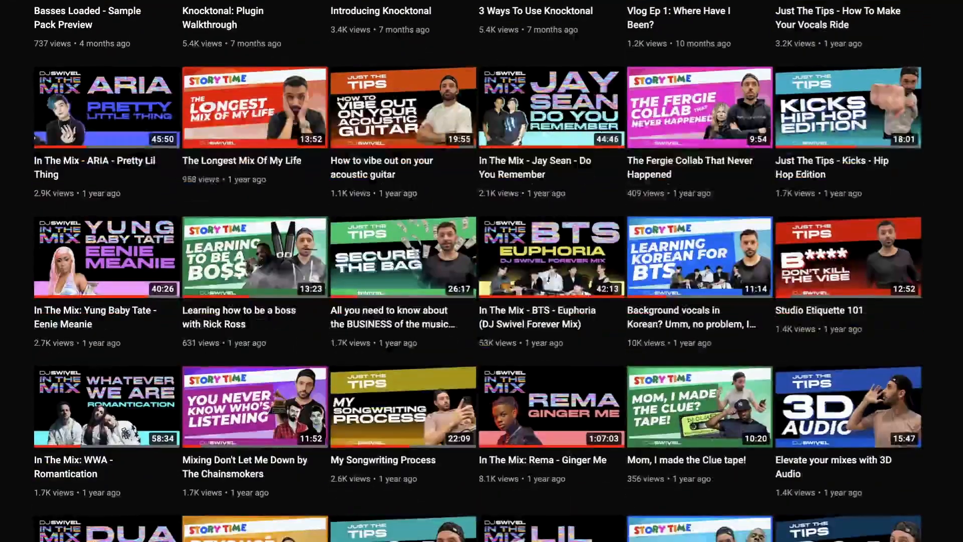
pyautogui.scroll(-6, 481, 271)
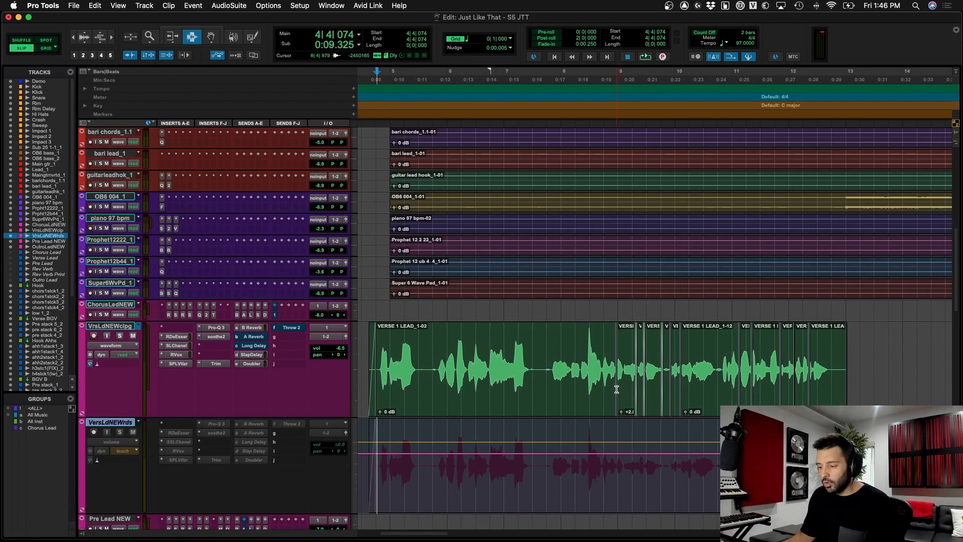
# Examine the clip gain of the short VERSE 1 LEAD clips around bar 9 on the VrsLdNEWclpg track.
pyautogui.moveTo(616, 386); pyautogui.dragTo(635, 386)
pyautogui.press('t')
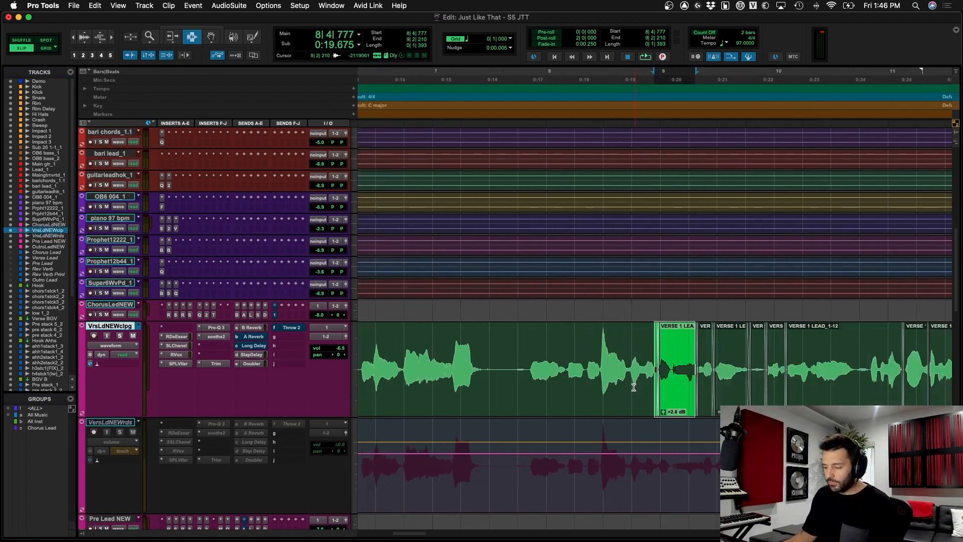
pyautogui.press('t')
pyautogui.click(686, 390)
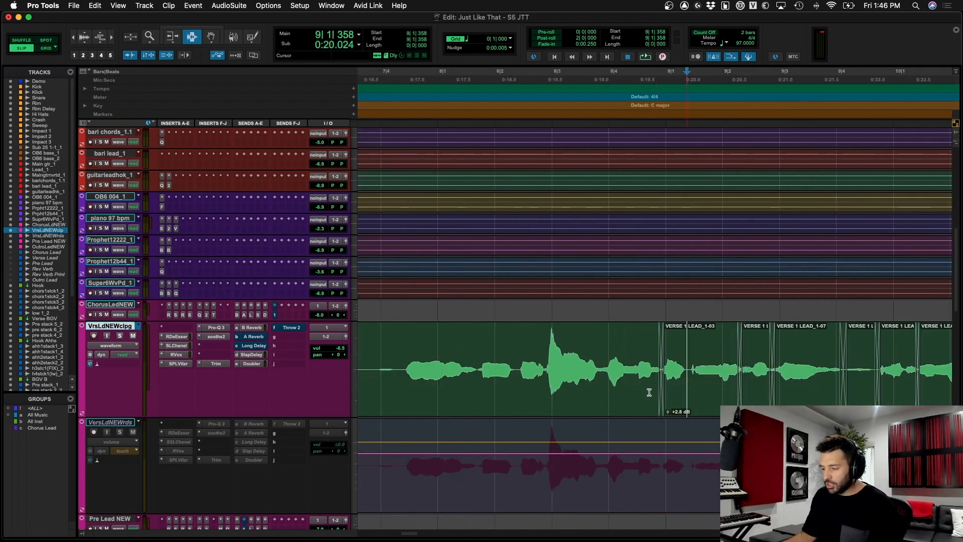
pyautogui.press('r')
pyautogui.press('r')
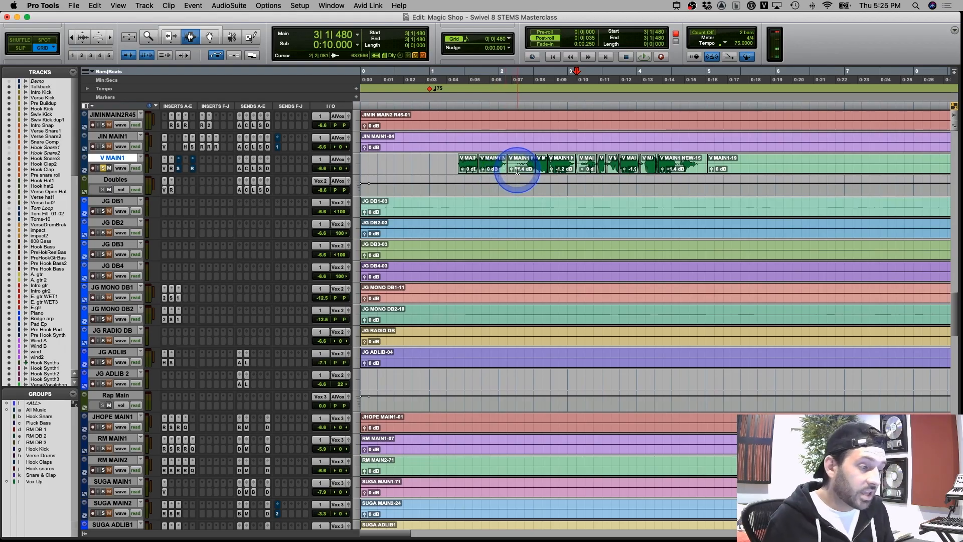
# Enlarge the V MAIN1 track height and inspect the waveforms of its clips around bar 3.
pyautogui.click(563, 164)
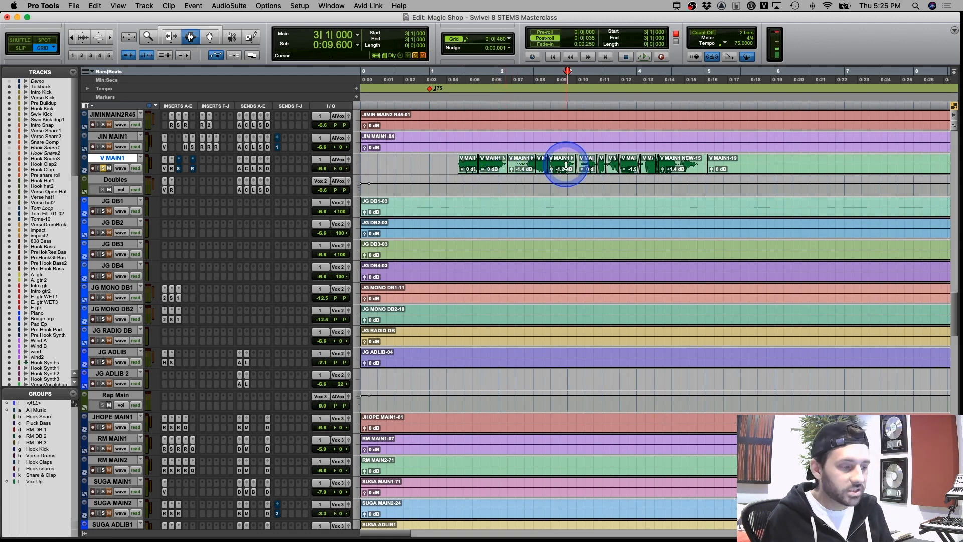
pyautogui.press('super+bracketright')
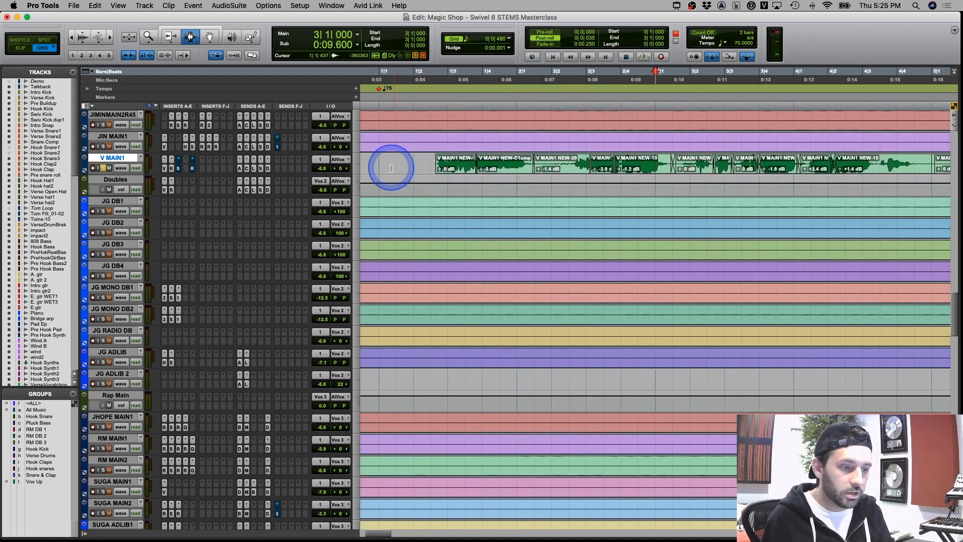
pyautogui.hotkey('ctrl', 'Up')
pyautogui.doubleClick(596, 192)
pyautogui.doubleClick(637, 188)
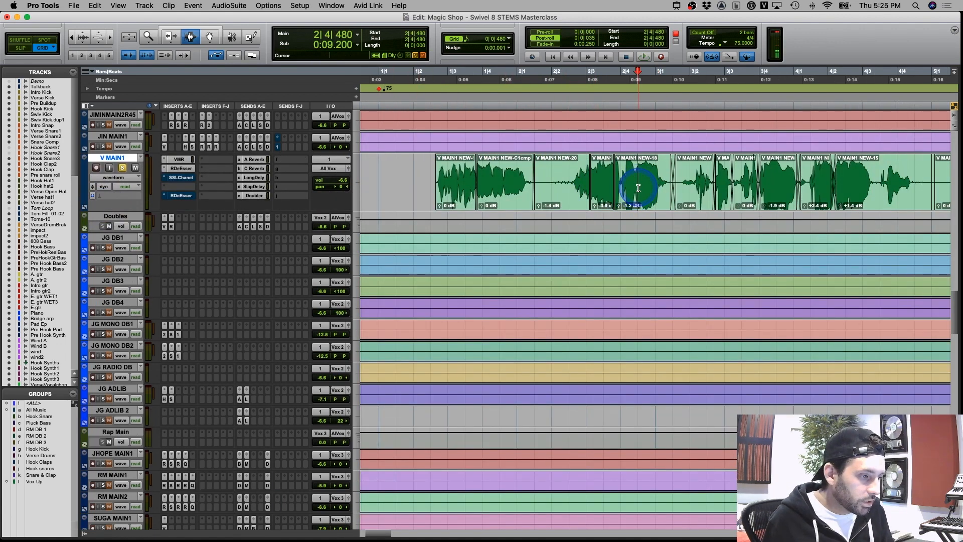
# Select individual V MAIN1 clips after bar 3 one by one to compare their clip gain.
pyautogui.click(724, 185)
pyautogui.press('super+bracketright')
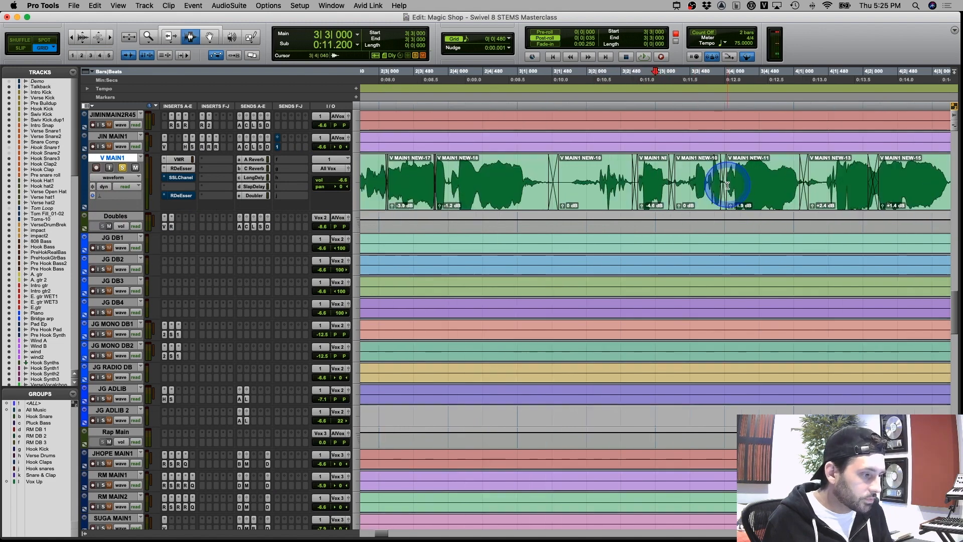
pyautogui.doubleClick(642, 191)
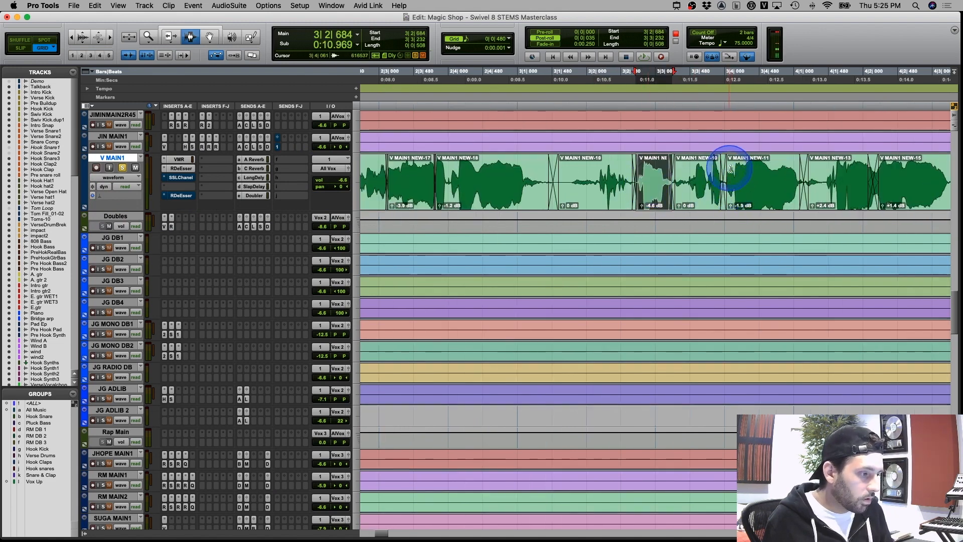
pyautogui.doubleClick(755, 180)
pyautogui.doubleClick(838, 183)
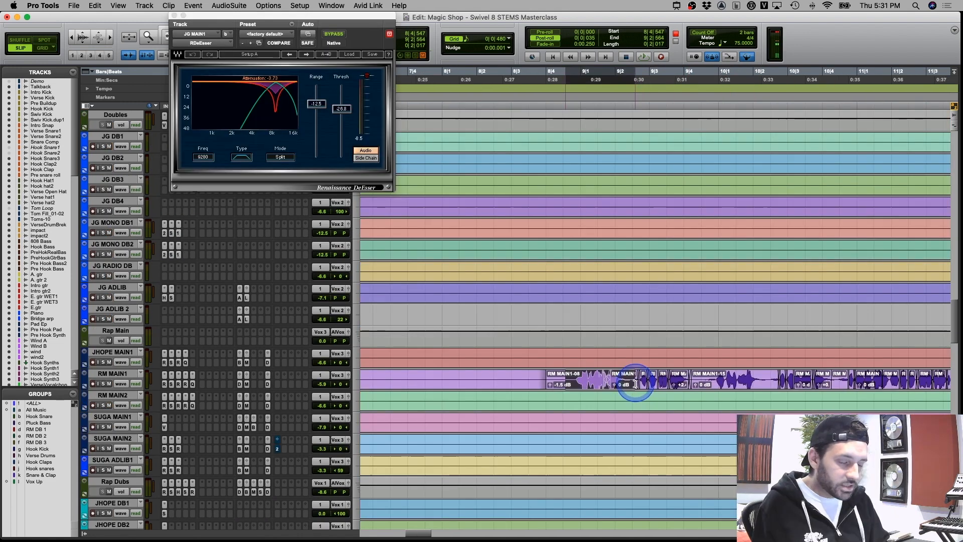
# Examine the clip gain of the short RM MAIN1 clips around bar 9.
pyautogui.click(649, 385)
pyautogui.press('super+bracketright')
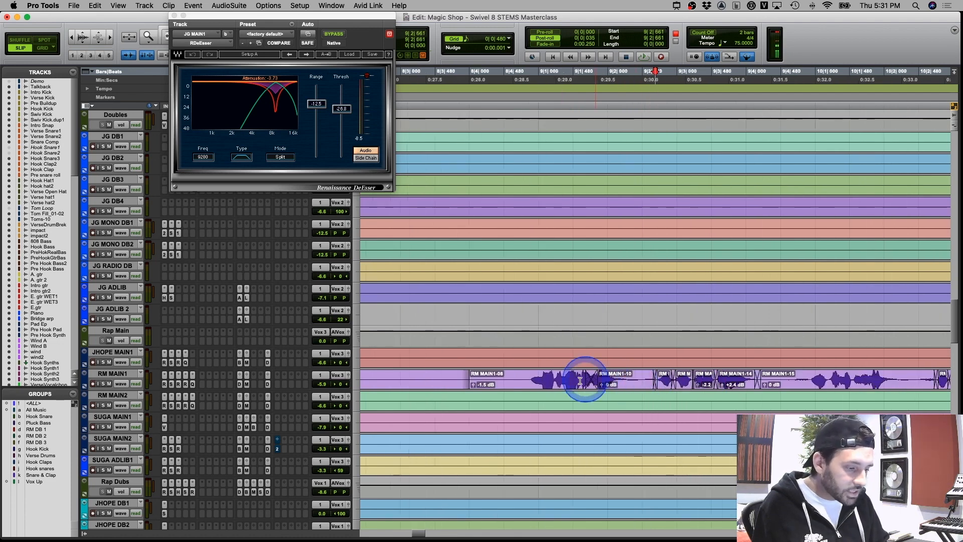
pyautogui.click(708, 380)
pyautogui.press('super+bracketright')
pyautogui.press('super+bracketright')
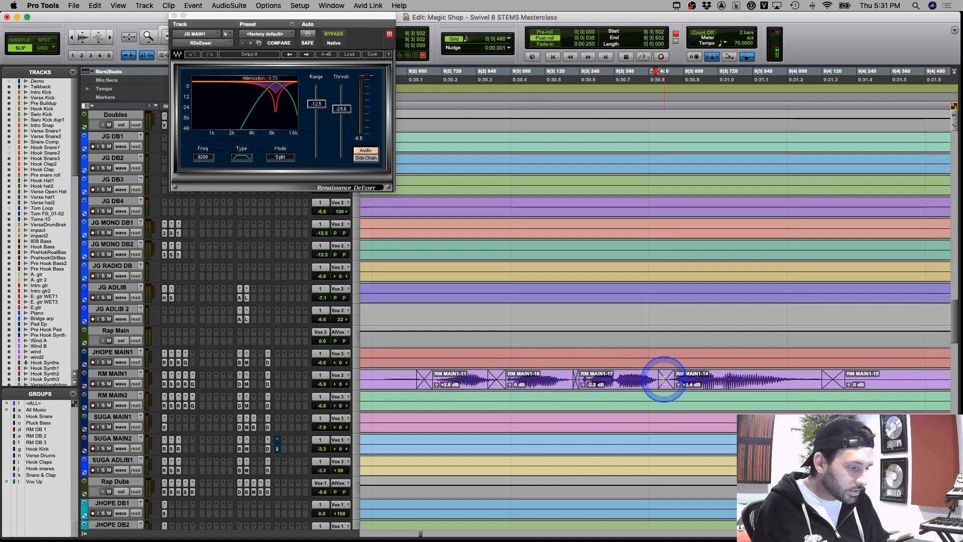
pyautogui.hscroll(3, 670, 381)
# Highlight the RM MAIN1 verse from about bar 8 to bar 13 and review where its opening phrases start.
pyautogui.press('super+bracketleft')
pyautogui.press('super+bracketleft')
pyautogui.press('super+bracketleft')
pyautogui.press('super+bracketleft')
pyautogui.moveTo(527, 380); pyautogui.dragTo(810, 382)
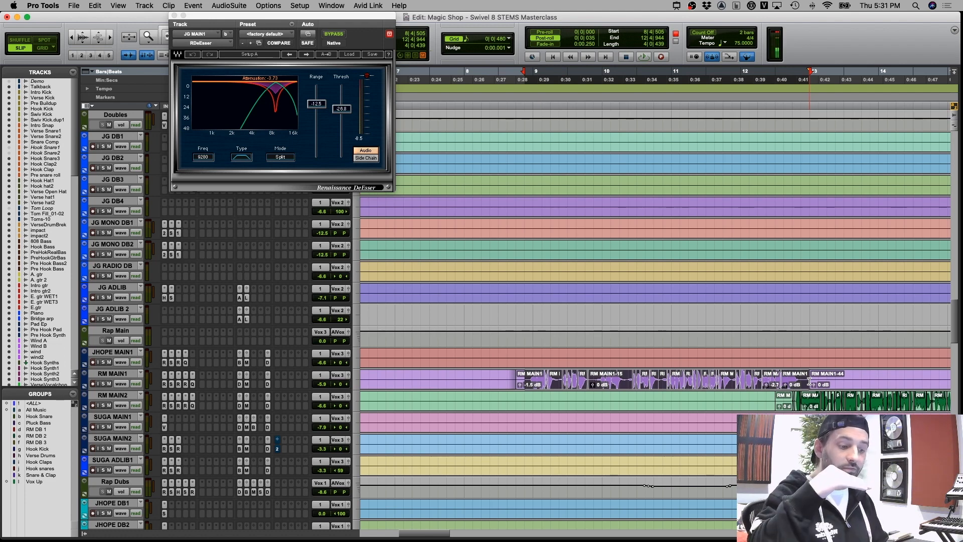
pyautogui.click(527, 383)
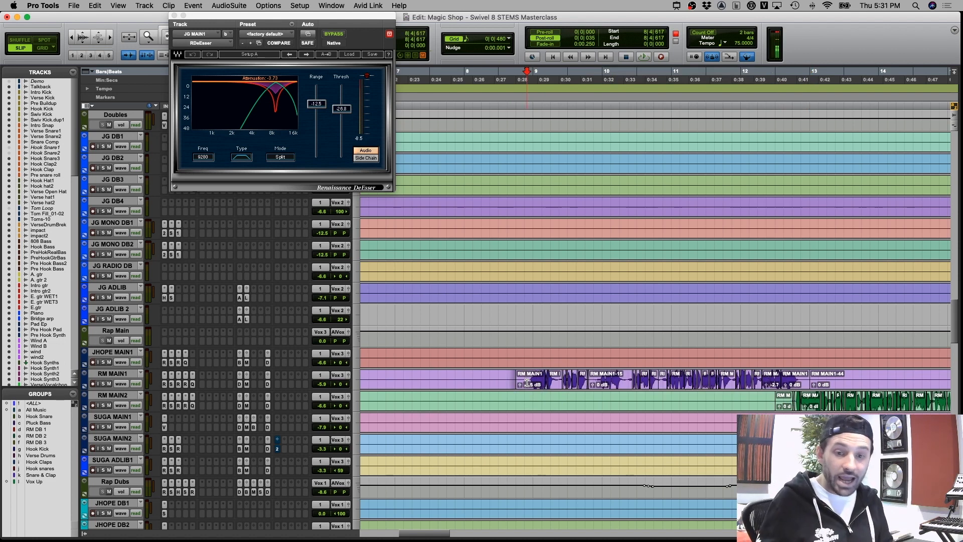
pyautogui.moveTo(564, 382); pyautogui.dragTo(565, 374)
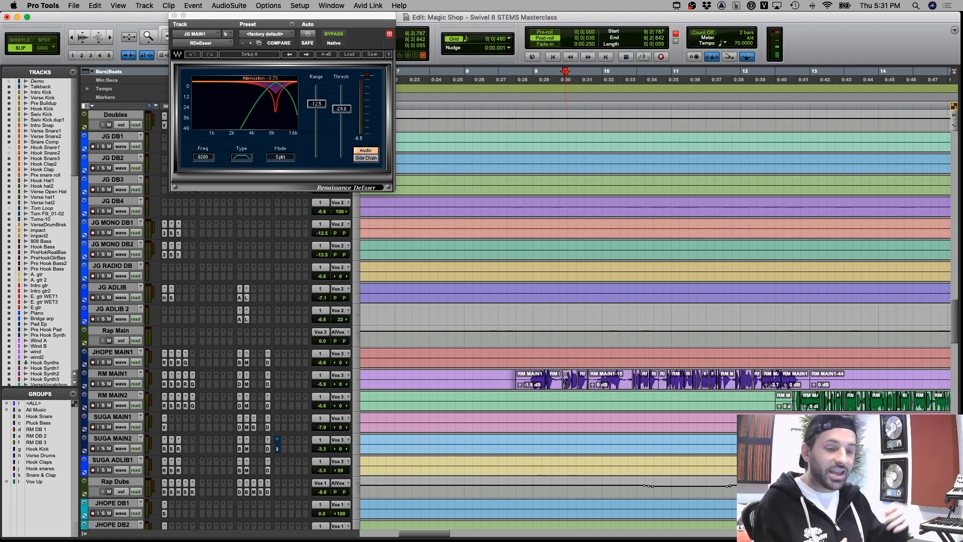
pyautogui.moveTo(565, 373); pyautogui.dragTo(524, 380)
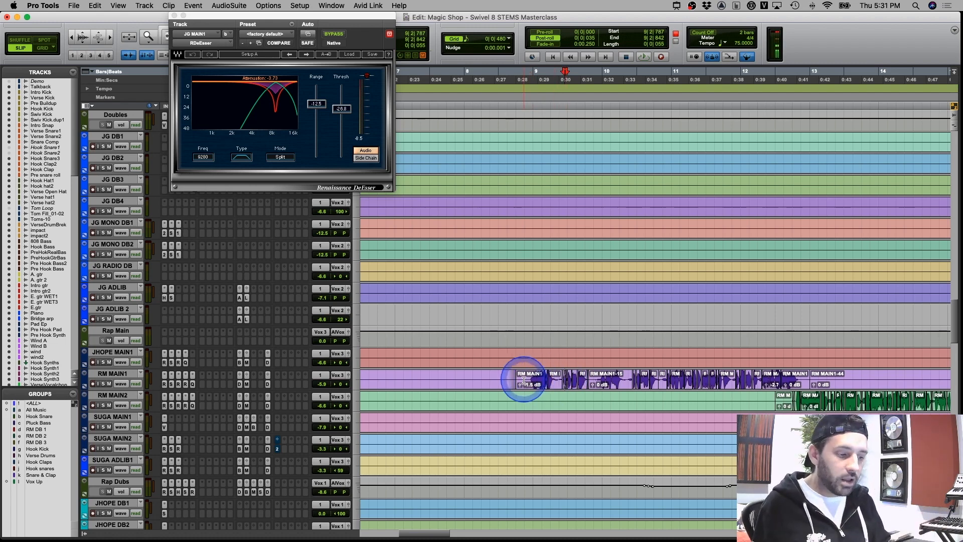
pyautogui.click(514, 380)
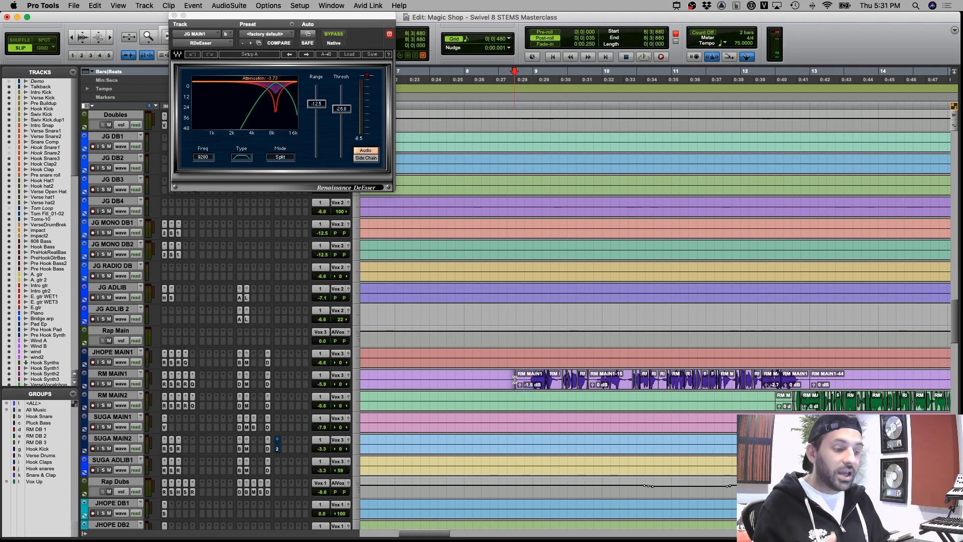
pyautogui.click(530, 380)
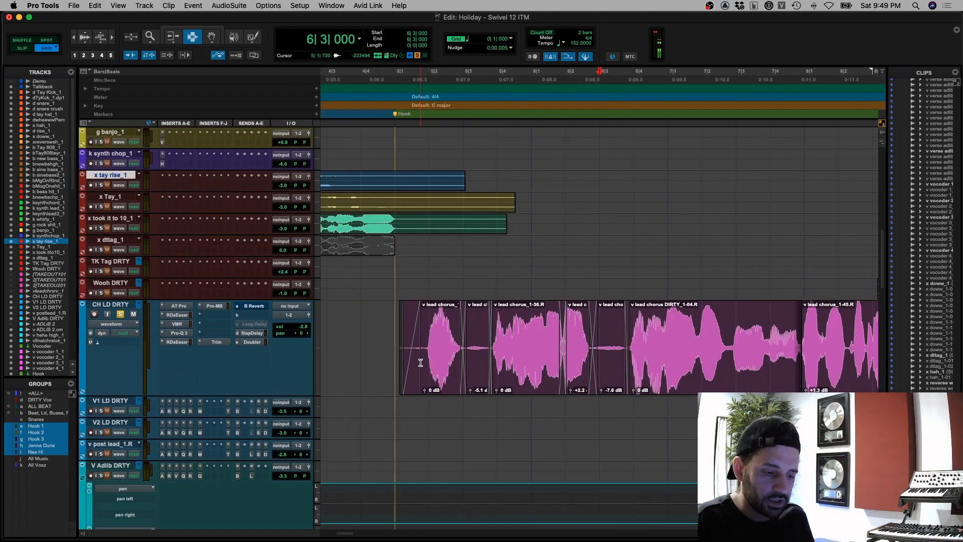
# Switch to Slip mode and select the two quiet clips in the opening Hook phrase of CH LD DRTY to check their gain.
pyautogui.moveTo(429, 371); pyautogui.dragTo(604, 373)
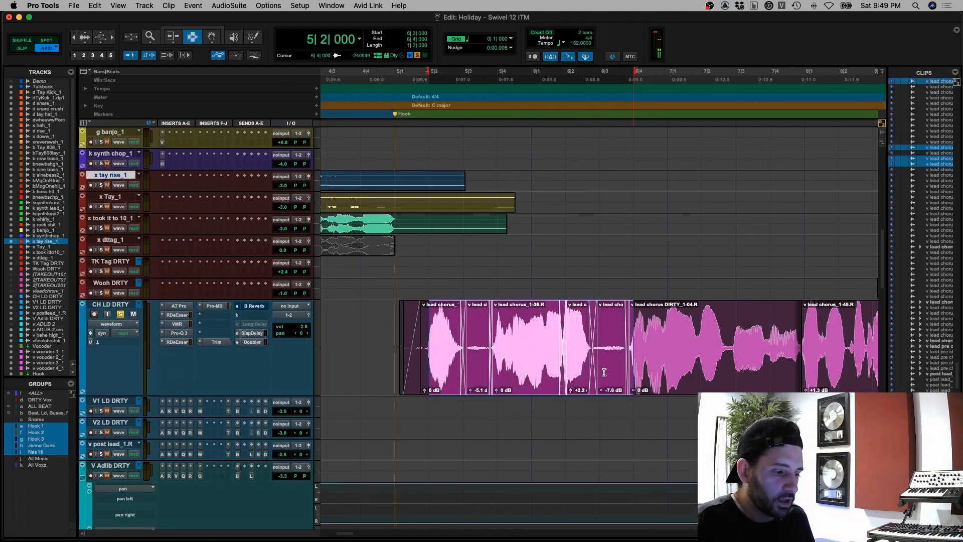
pyautogui.click(566, 371)
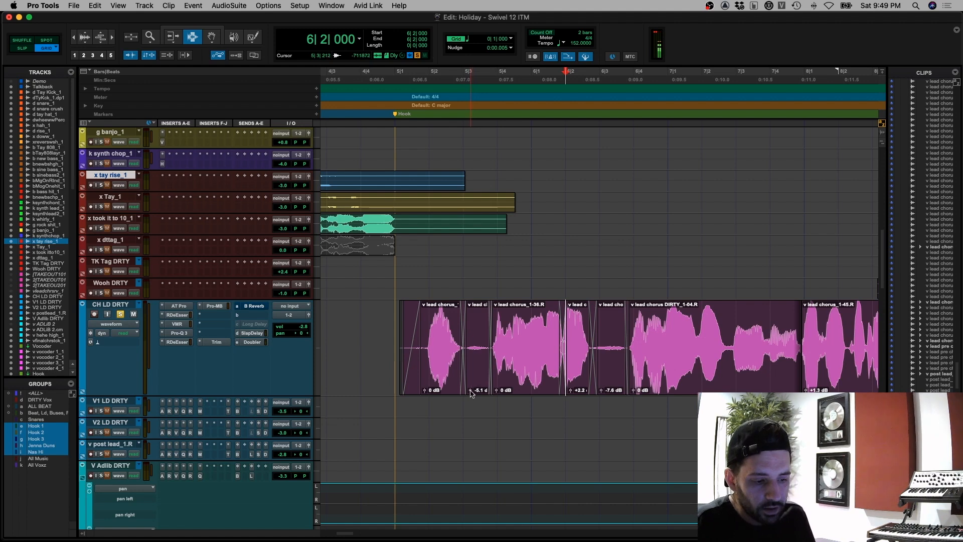
pyautogui.press('F2')
pyautogui.doubleClick(470, 387)
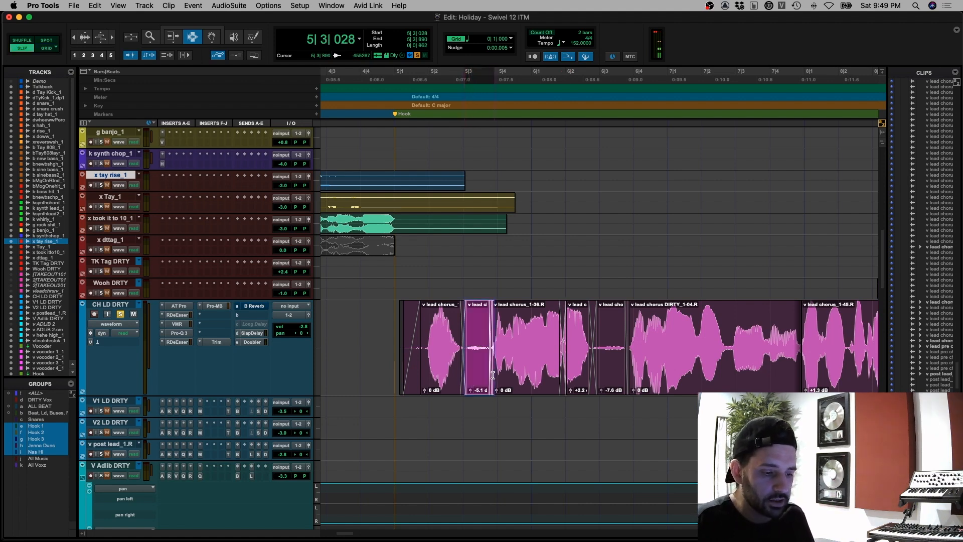
pyautogui.doubleClick(601, 379)
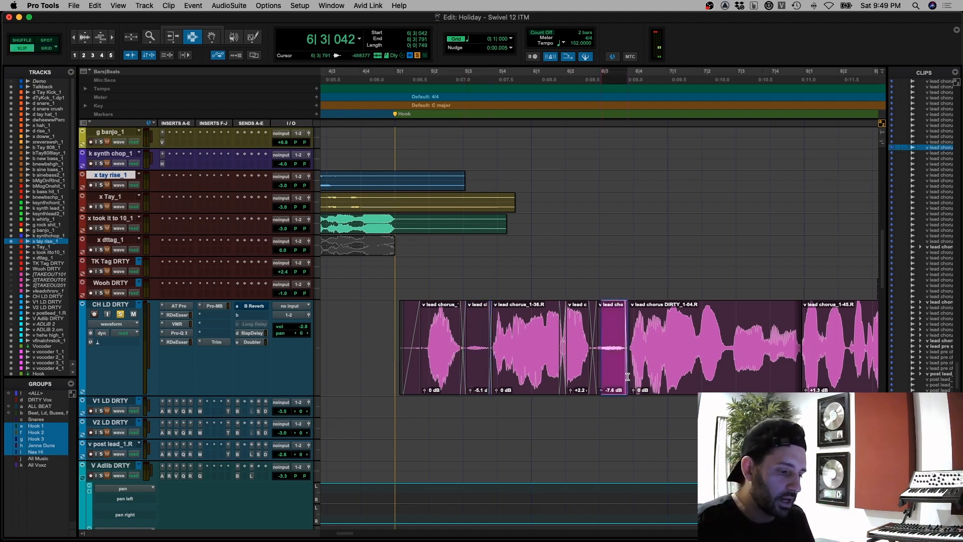
# Select the chorus clip at the start of bar 6, beat 2 on CH LD DRTY to inspect its gain boost.
pyautogui.click(584, 358)
pyautogui.press('t')
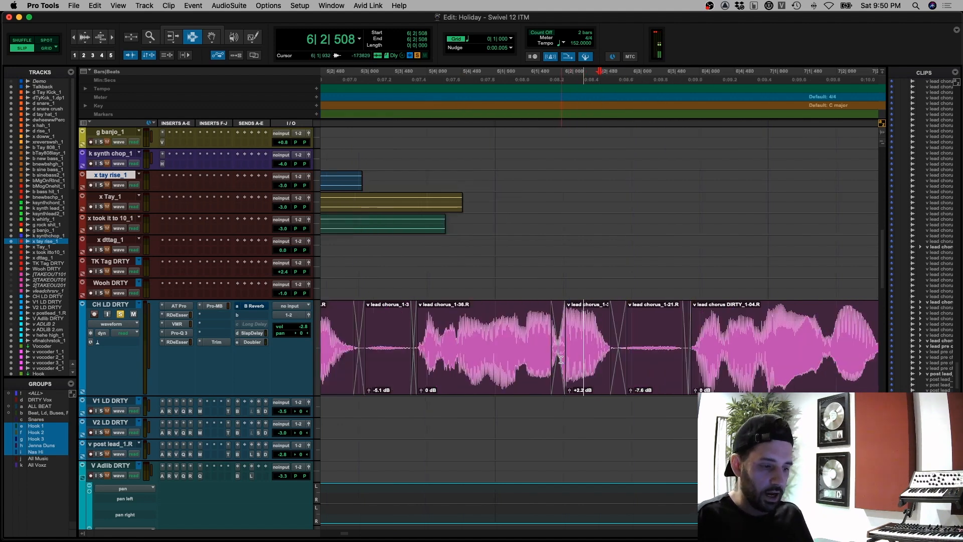
pyautogui.moveTo(557, 360); pyautogui.dragTo(610, 355)
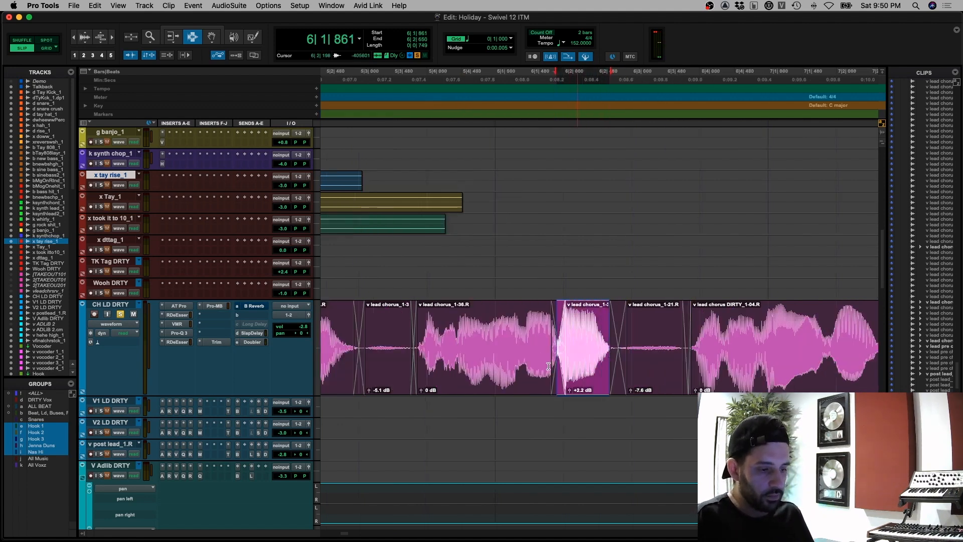
pyautogui.press('r')
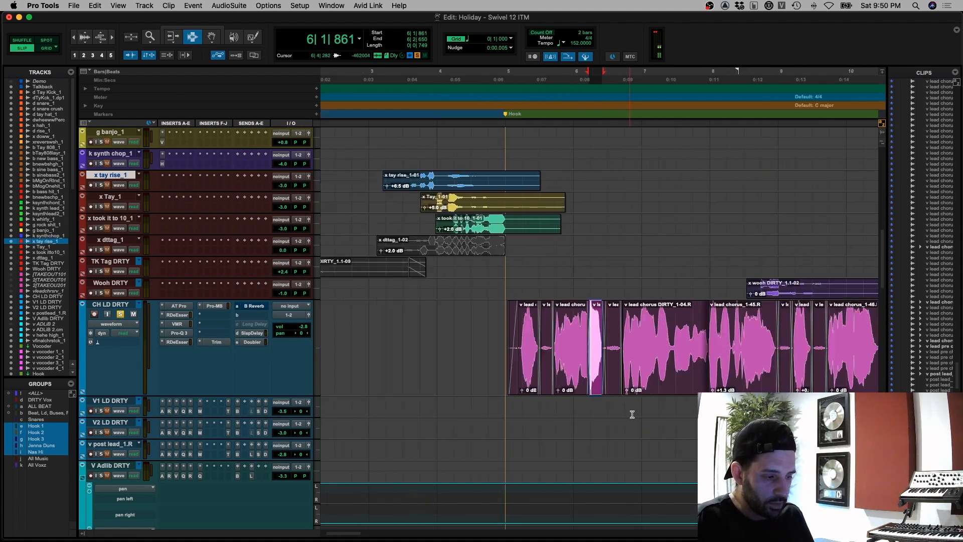
# Survey the clip edits on the chorus and verse lead vocal tracks across the whole song.
pyautogui.press('r')
pyautogui.click(658, 374)
pyautogui.press('t')
pyautogui.press('r')
pyautogui.press('r')
pyautogui.press('r')
pyautogui.press('r')
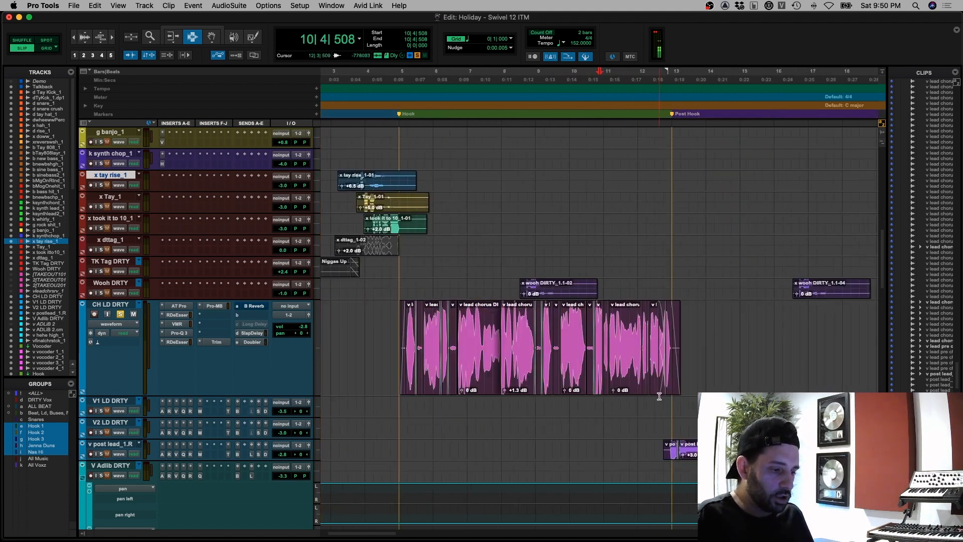
pyautogui.click(544, 409)
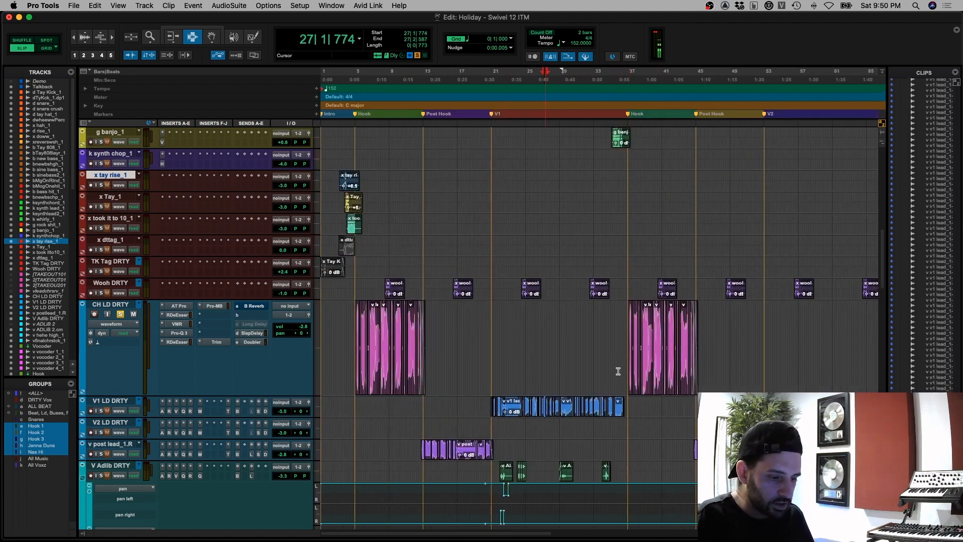
pyautogui.click(657, 346)
pyautogui.press('t')
pyautogui.press('t')
pyautogui.click(352, 413)
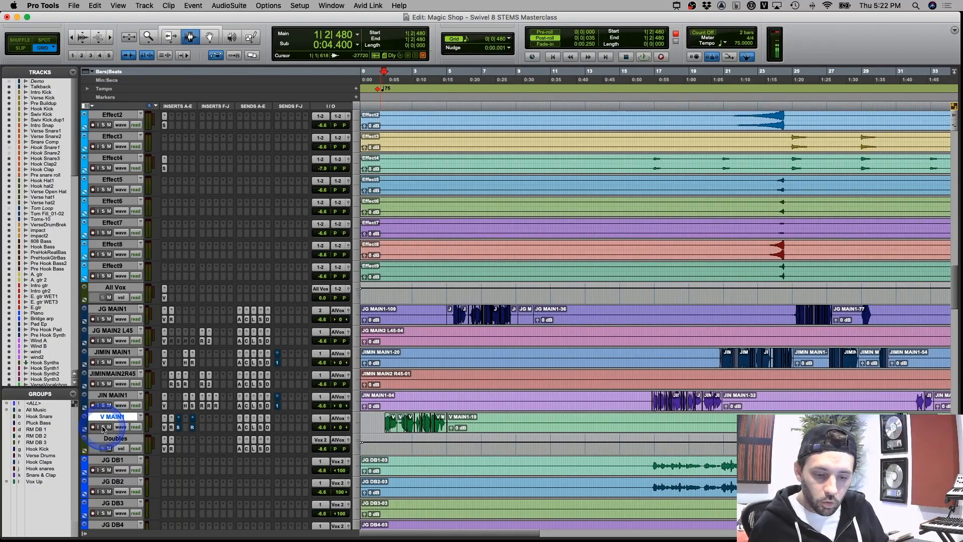
# Solo the V MAIN1 track and open its Virtual Mix Rack insert.
pyautogui.click(165, 431)
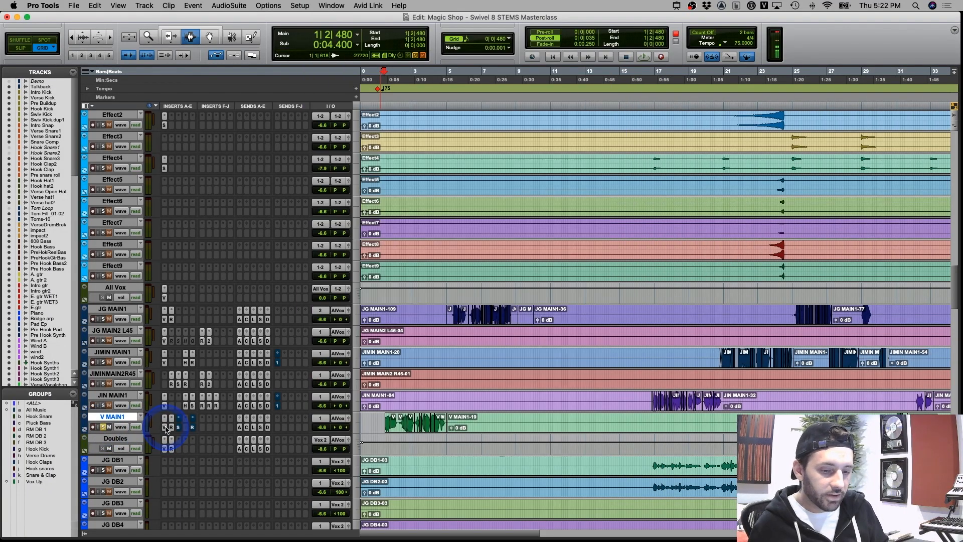
pyautogui.click(166, 429)
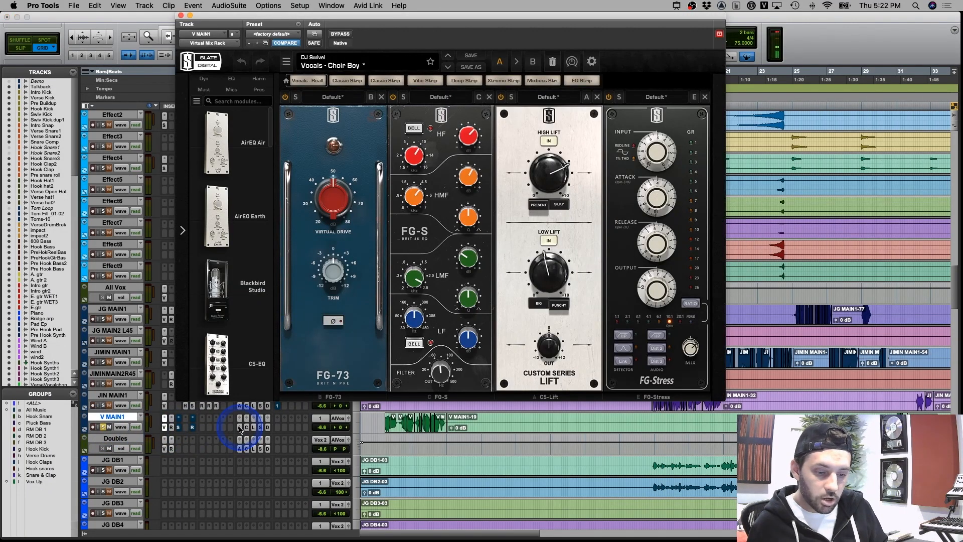
# Compare the dry and processed V MAIN1 vocal by muting its sends and bypassing its inserts, and restore both.
pyautogui.keyDown('ctrl'); pyautogui.keyDown('super'); pyautogui.click(240, 429); pyautogui.keyUp('super'); pyautogui.keyUp('ctrl')
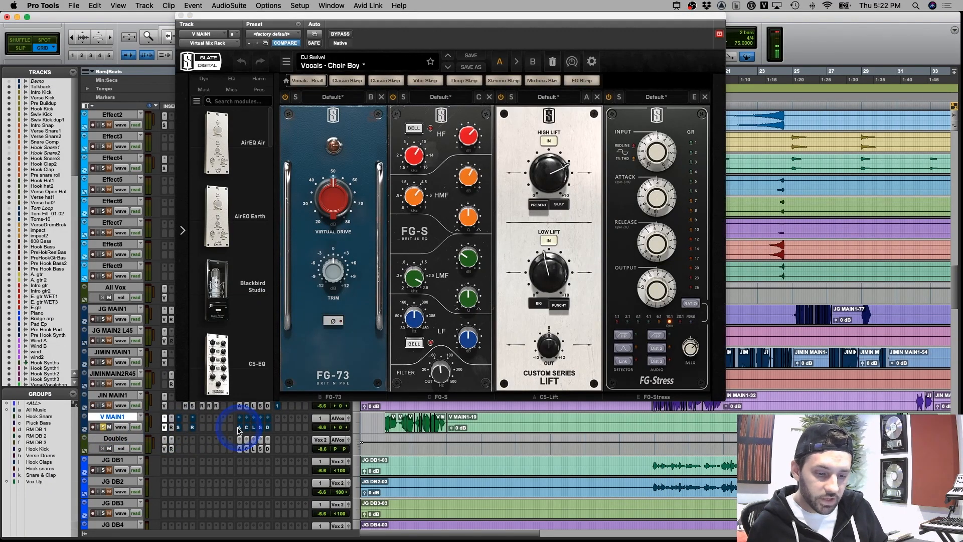
pyautogui.keyDown('super'); pyautogui.click(165, 427); pyautogui.keyUp('super')
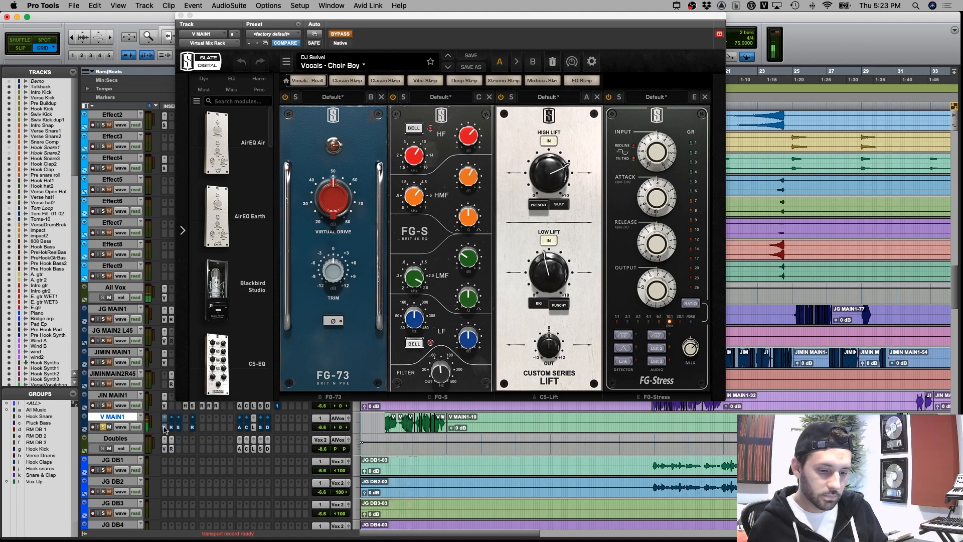
pyautogui.keyDown('super'); pyautogui.click(165, 428); pyautogui.keyUp('super')
pyautogui.keyDown('super'); pyautogui.click(166, 428); pyautogui.keyUp('super')
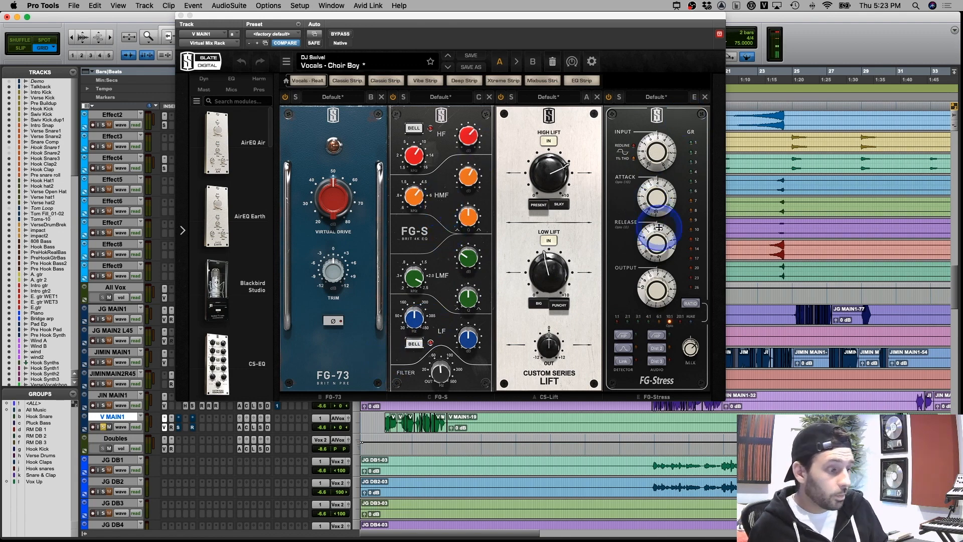
# Inspect V MAIN1's RDeEsser and its Doubler, Slap Delay, Long Delay, C Reverb and A Reverb send levels.
pyautogui.click(172, 427)
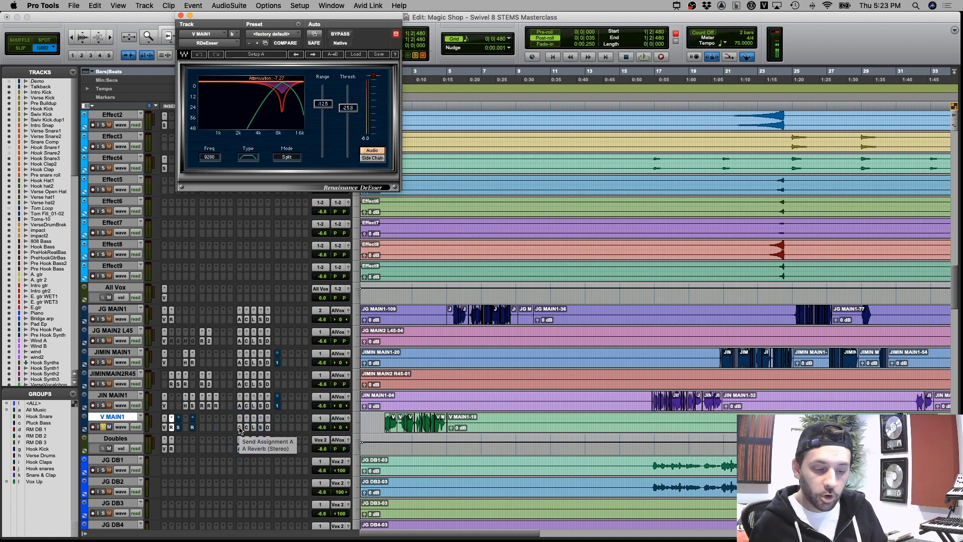
pyautogui.click(269, 429)
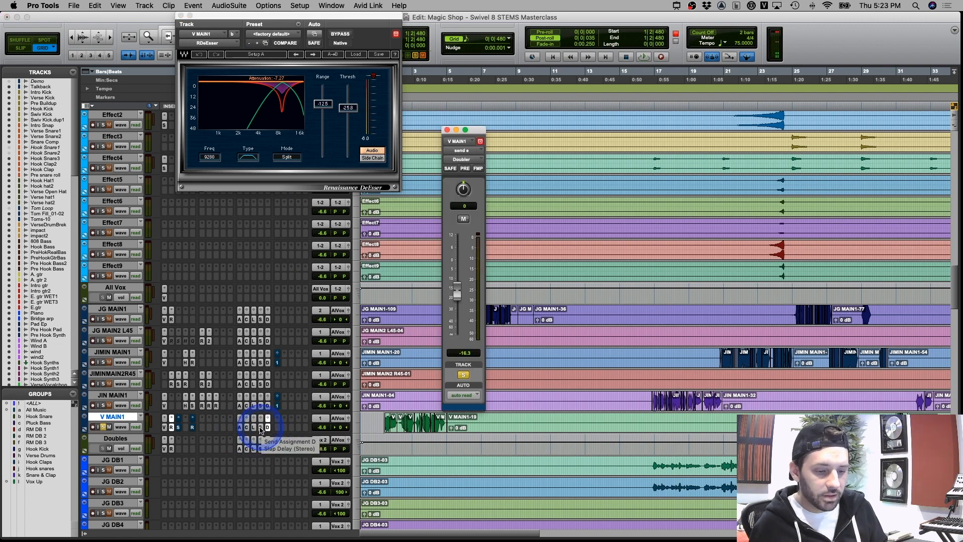
pyautogui.click(260, 429)
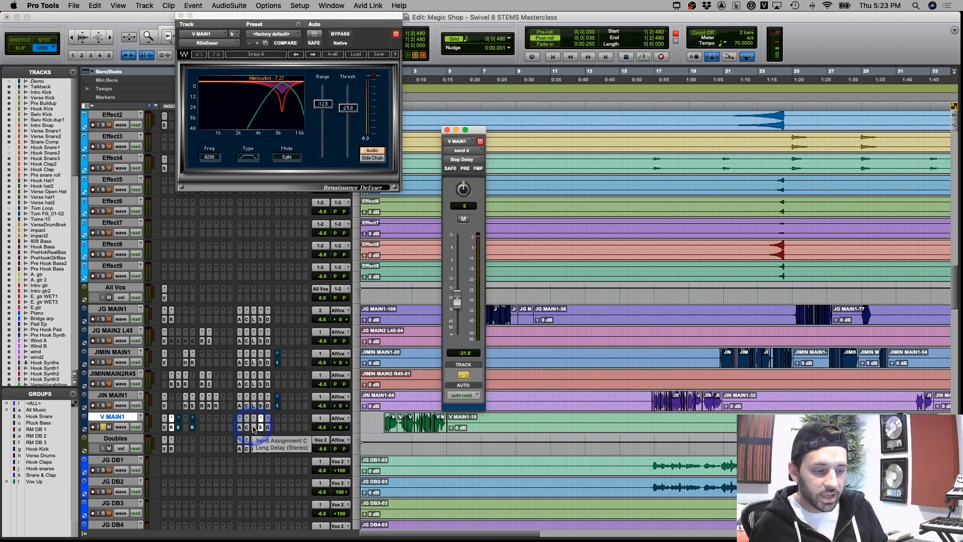
pyautogui.click(254, 427)
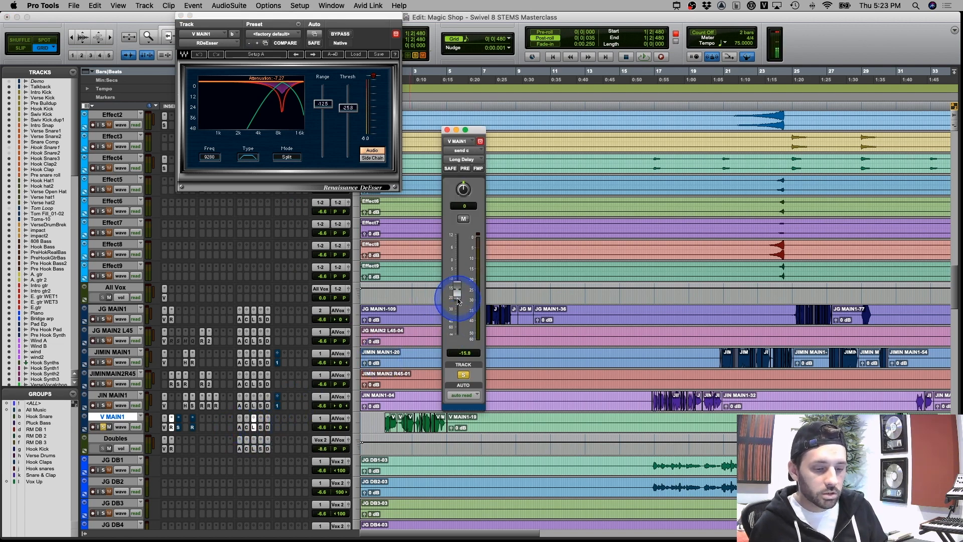
pyautogui.click(245, 427)
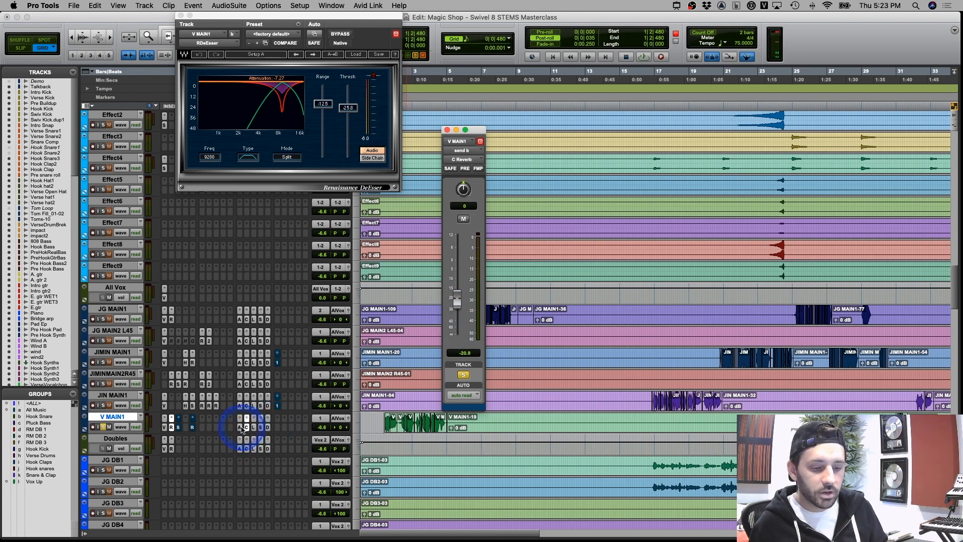
pyautogui.click(241, 428)
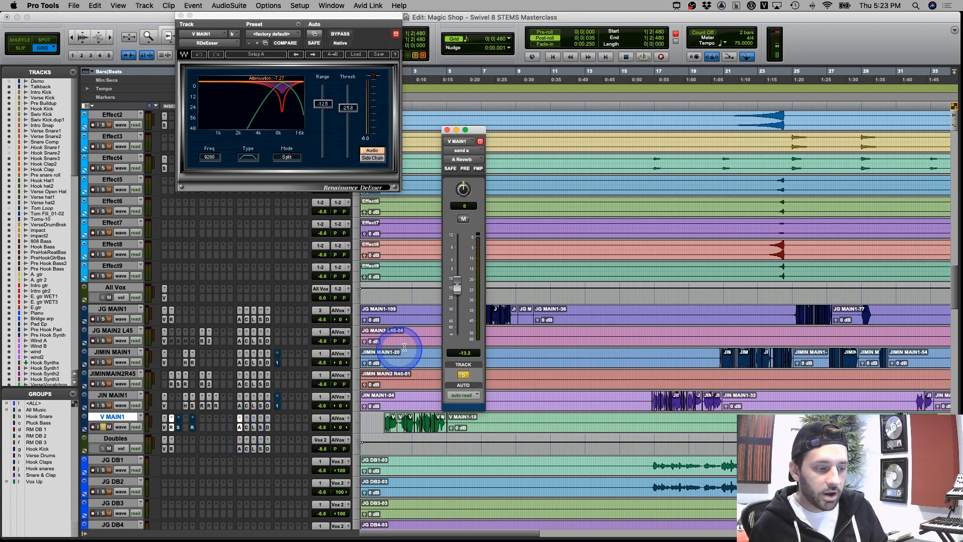
# Inspect the reverb plugins on the A, B, C and D Reverb return tracks, and close the last one.
pyautogui.scroll(-1, 410, 344)
pyautogui.scroll(-3, 410, 344)
pyautogui.click(171, 278)
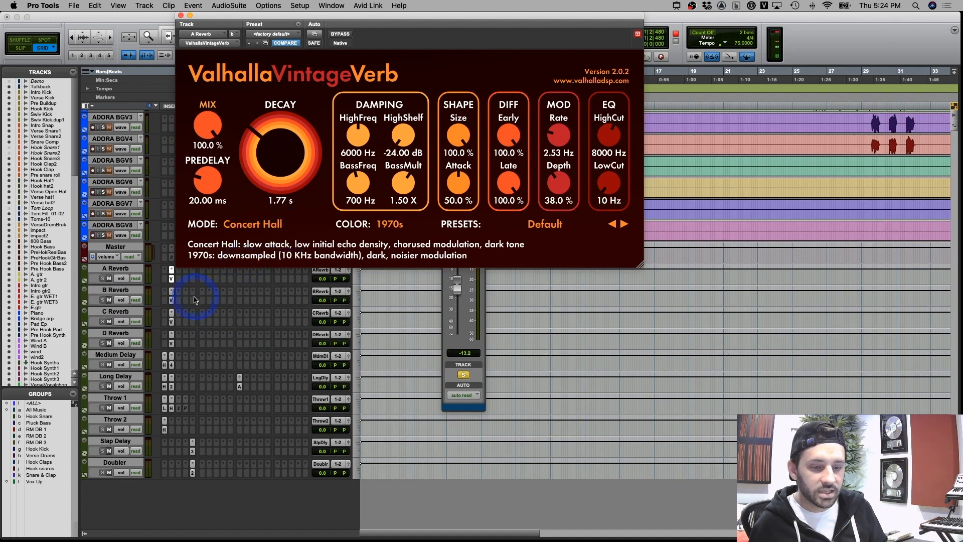
pyautogui.click(171, 300)
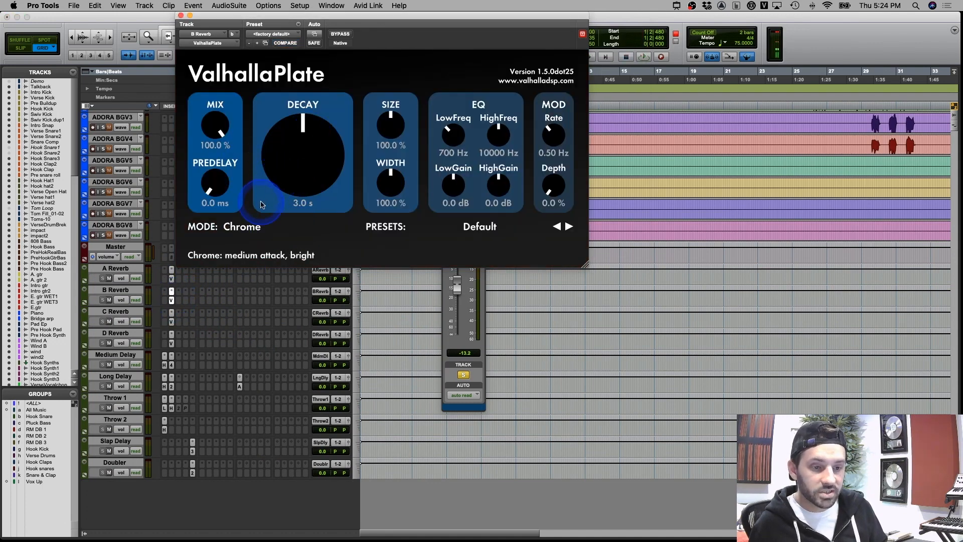
pyautogui.click(171, 323)
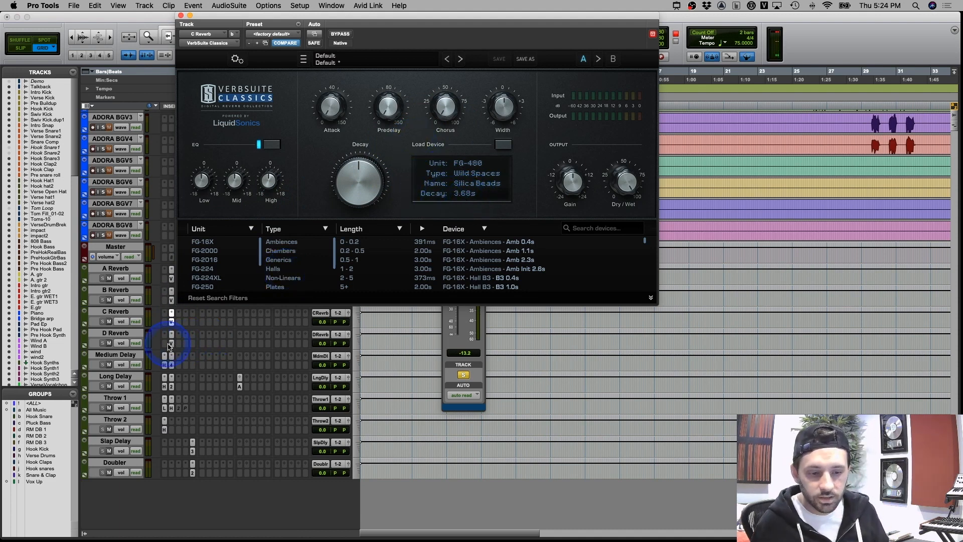
pyautogui.click(171, 343)
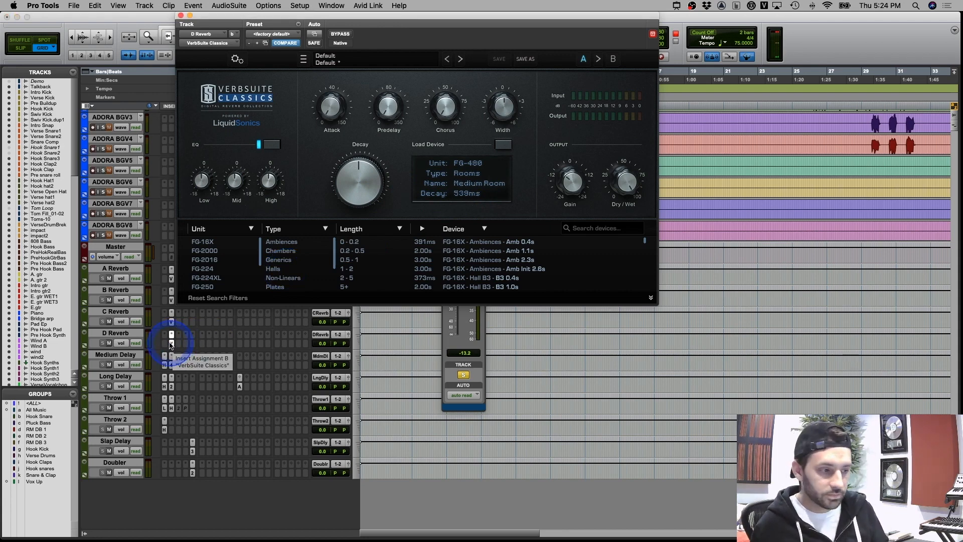
pyautogui.click(171, 343)
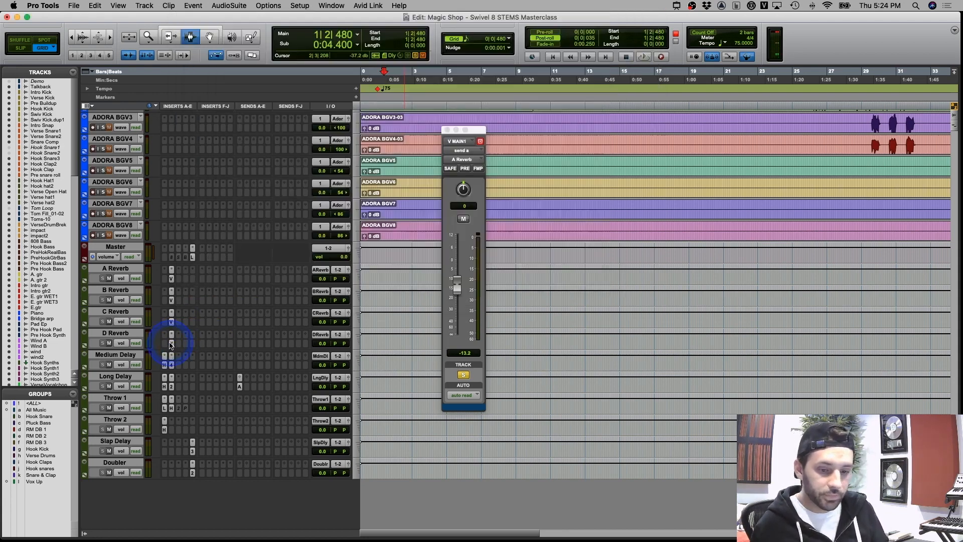
# Inspect the H-Delay on the Long Delay track, checking its low-pass and high-pass filter values, and close it.
pyautogui.click(165, 377)
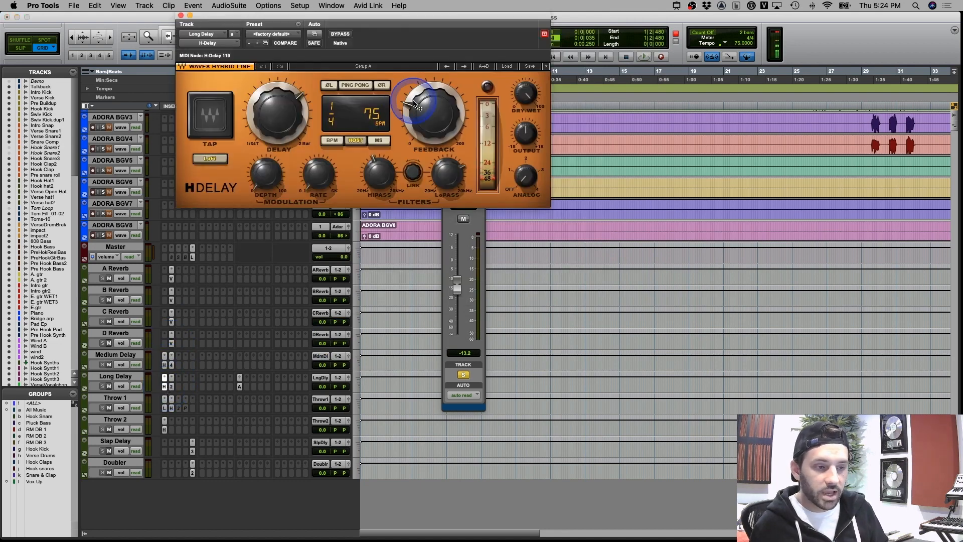
pyautogui.click(459, 175)
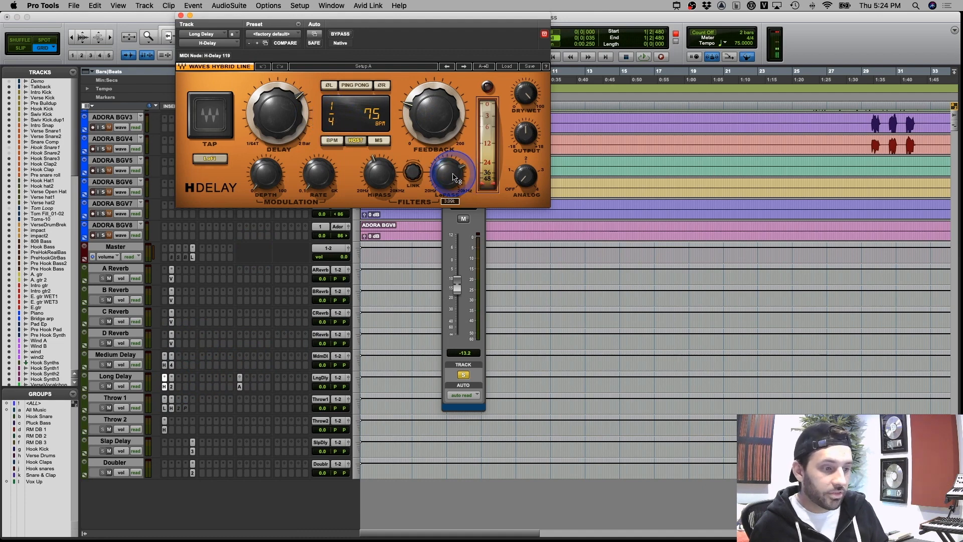
pyautogui.click(383, 175)
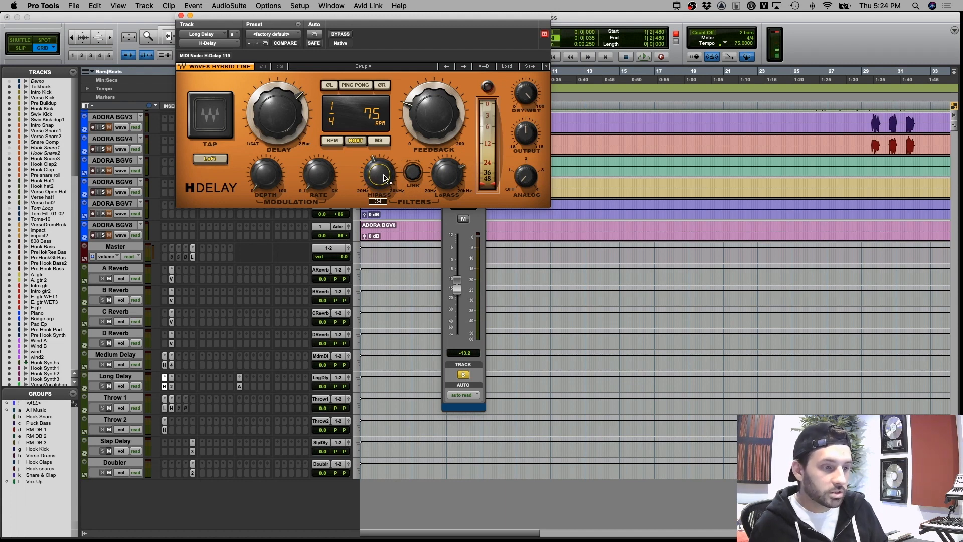
pyautogui.click(436, 173)
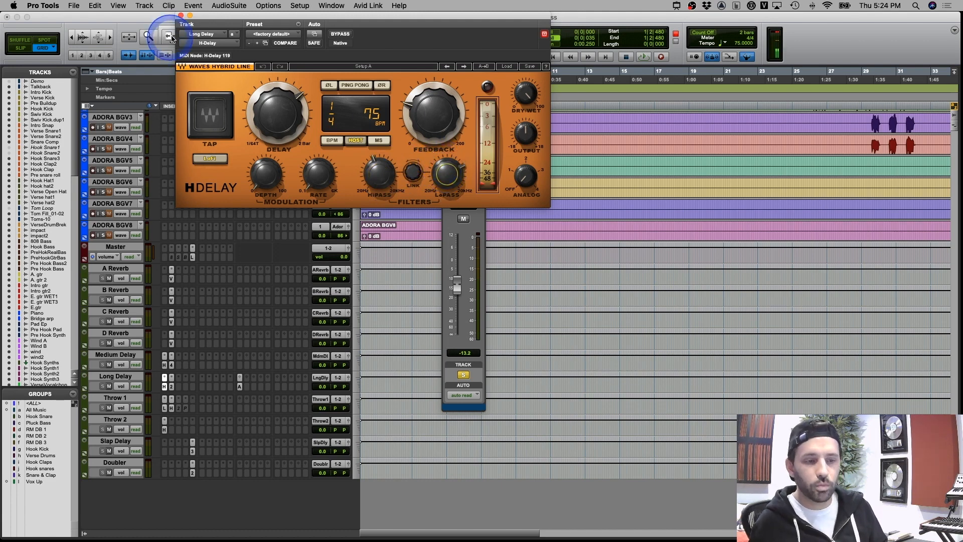
pyautogui.click(181, 15)
# Return to the V MAIN1 track and play back the soloed vocal.
pyautogui.scroll(8, 400, 281)
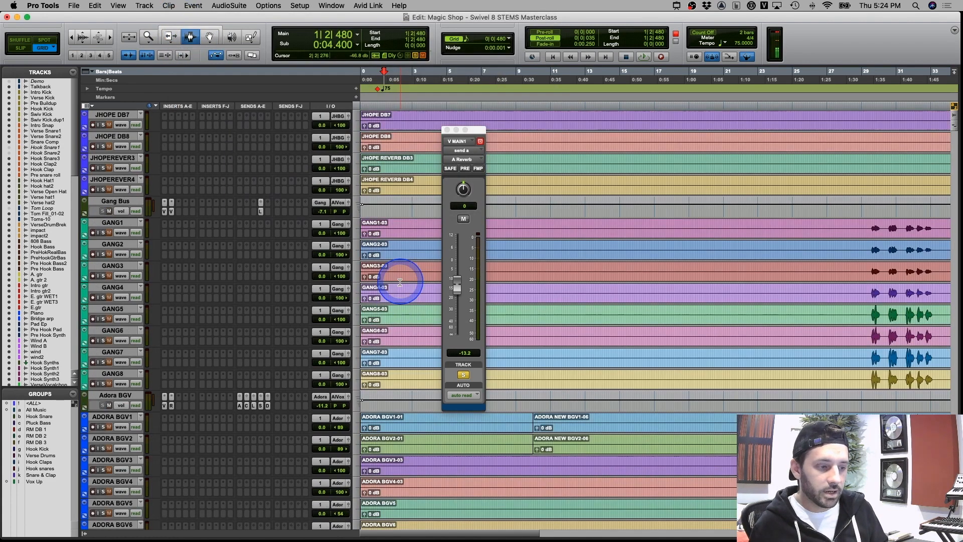
pyautogui.scroll(15, 400, 281)
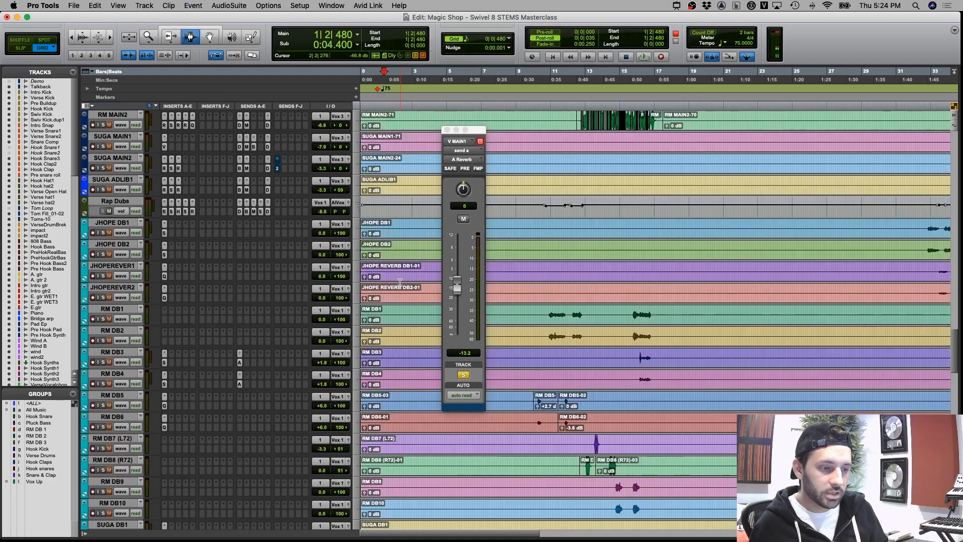
pyautogui.scroll(10, 400, 282)
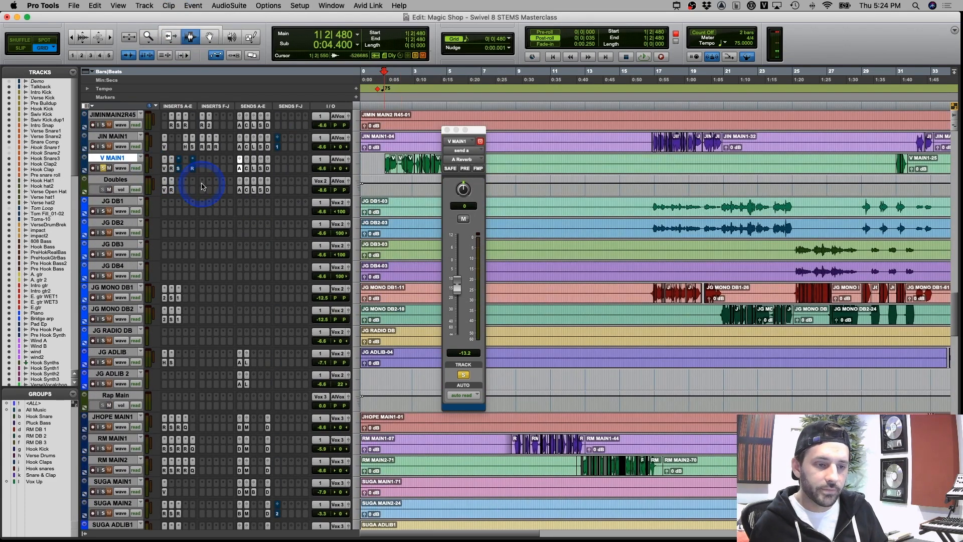
pyautogui.press('space')
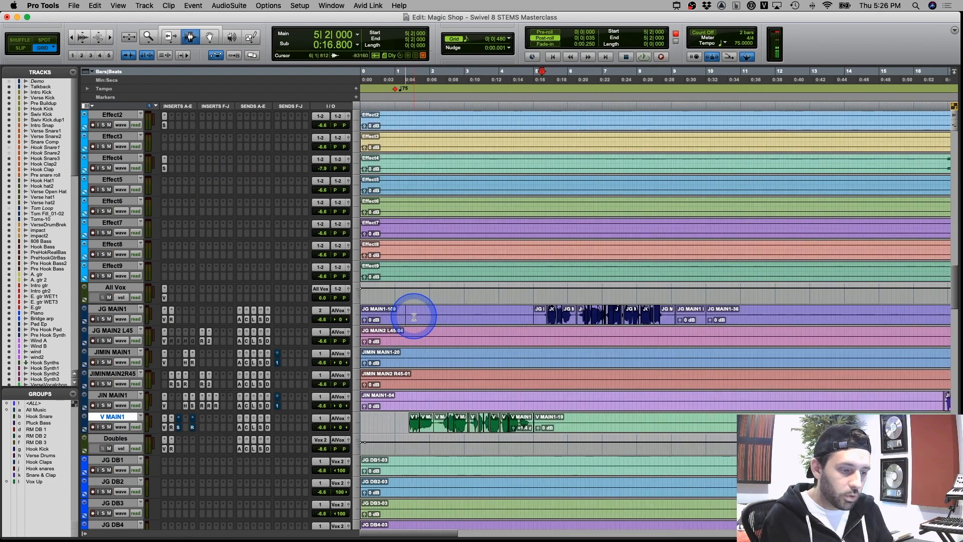
# Solo the JG MAIN1 track and play its leveled vocal clips from bar 5.
pyautogui.press('t')
pyautogui.click(104, 319)
pyautogui.press('space')
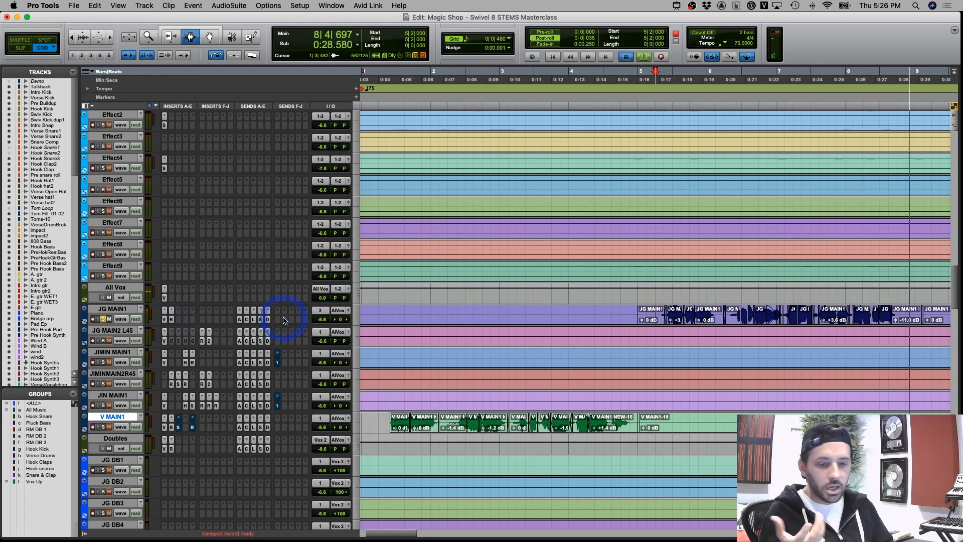
pyautogui.press('space')
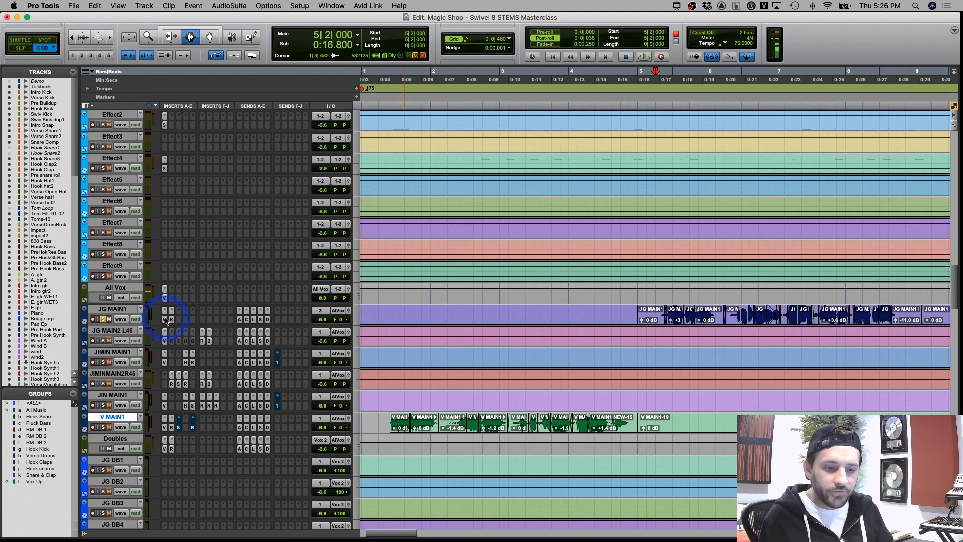
# Inspect JG MAIN1's Virtual Mix Rack, close it and open the track's second insert.
pyautogui.click(166, 320)
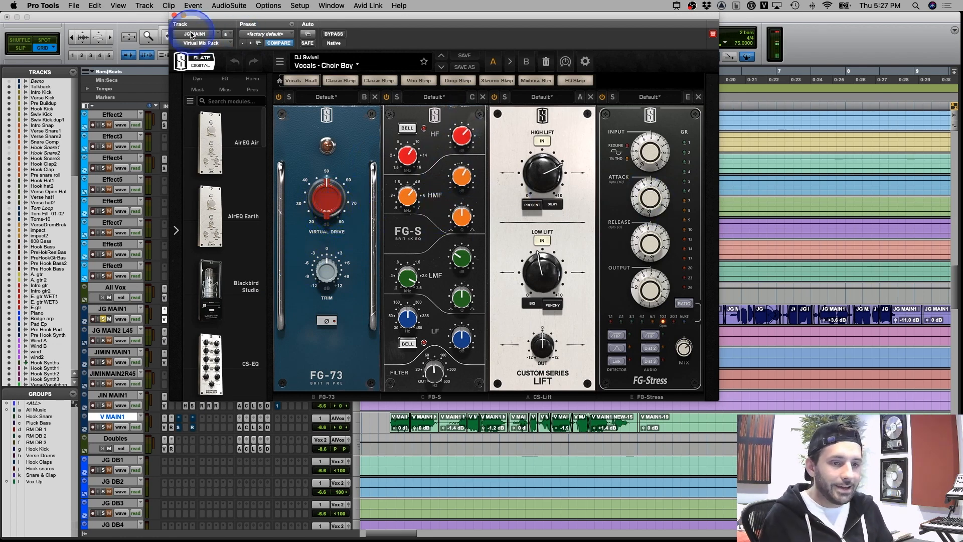
pyautogui.click(175, 15)
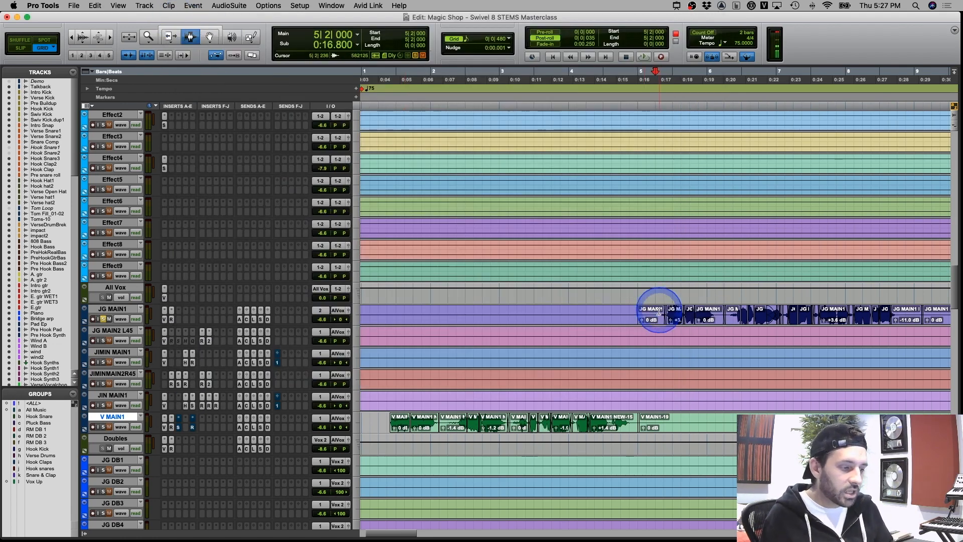
pyautogui.click(171, 319)
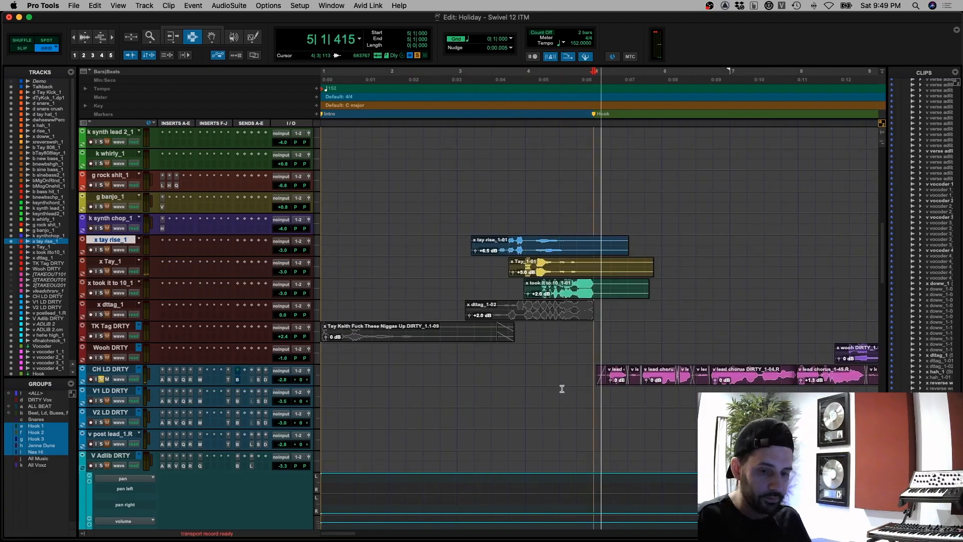
# In the Holiday session, inspect the Auto-Tune Pro settings on the CH LD DRTY track and close the plugin.
pyautogui.press('super+bracketleft')
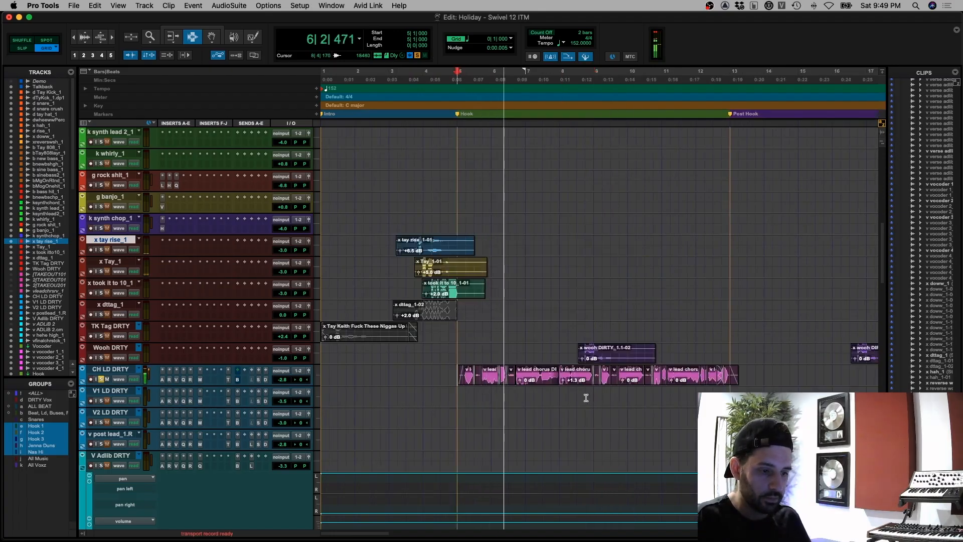
pyautogui.press('super+bracketright')
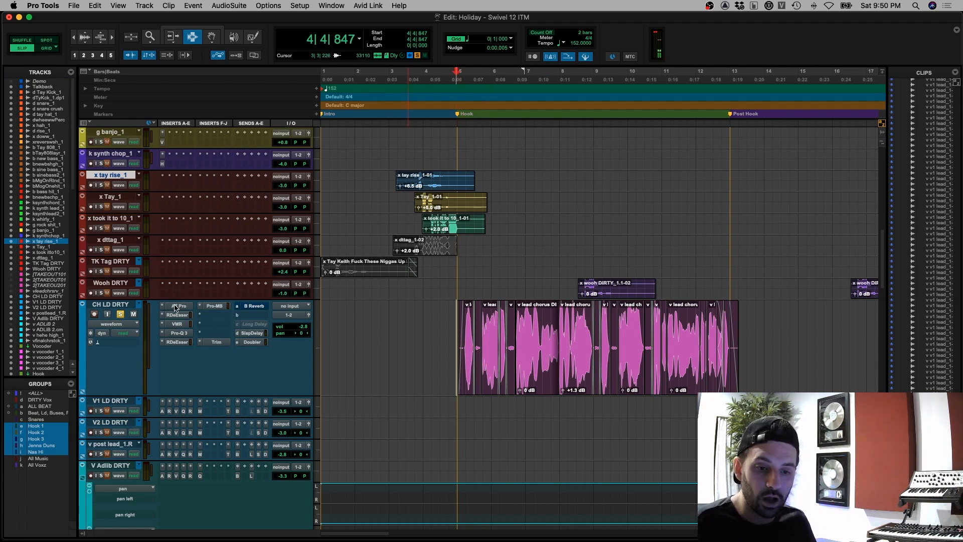
pyautogui.click(177, 307)
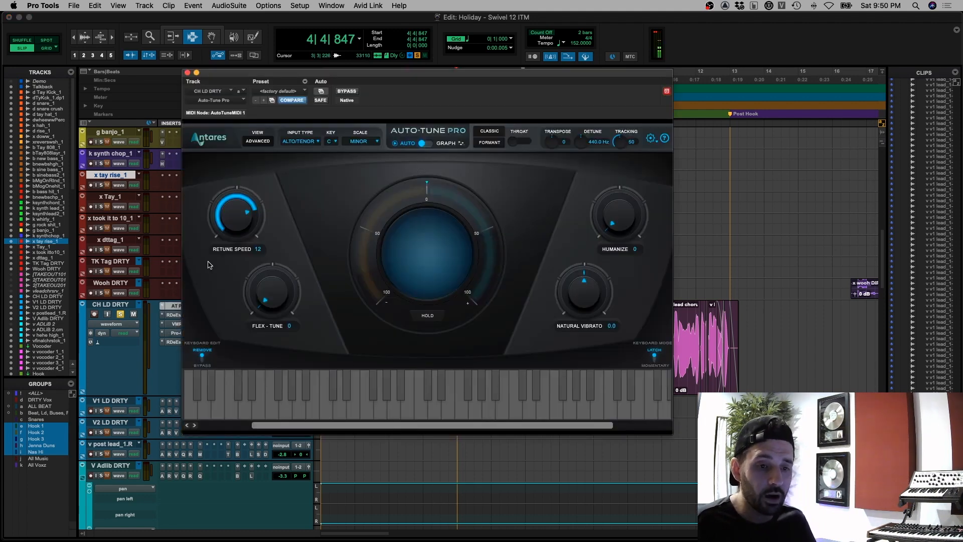
pyautogui.click(187, 73)
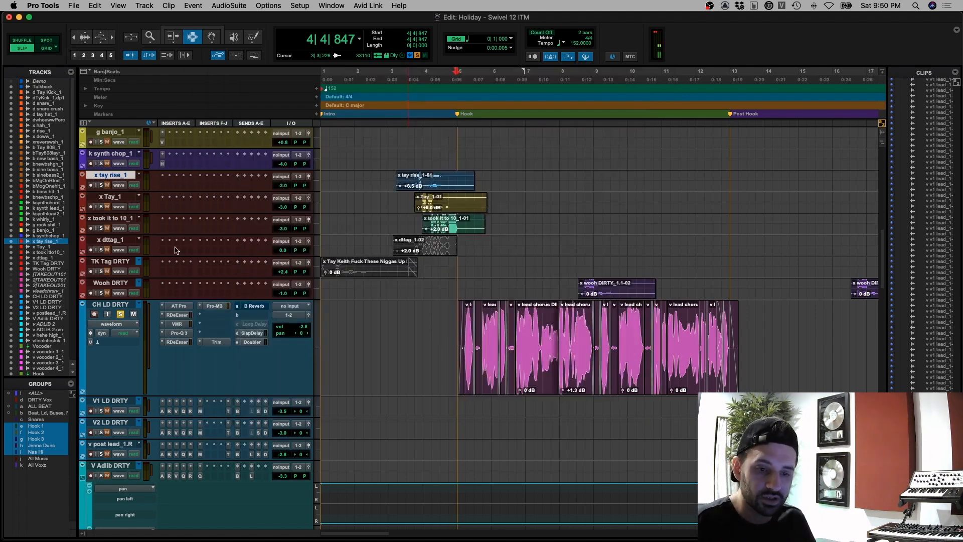
# Inspect CH LD DRTY's first RDeEsser and Virtual Mix Rack, and open its FabFilter Pro-Q 3.
pyautogui.click(177, 315)
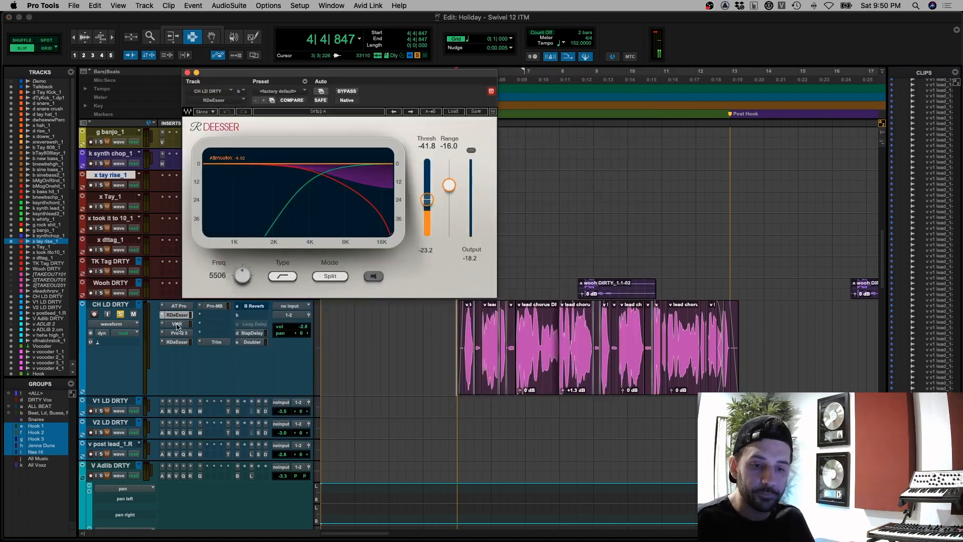
pyautogui.click(177, 325)
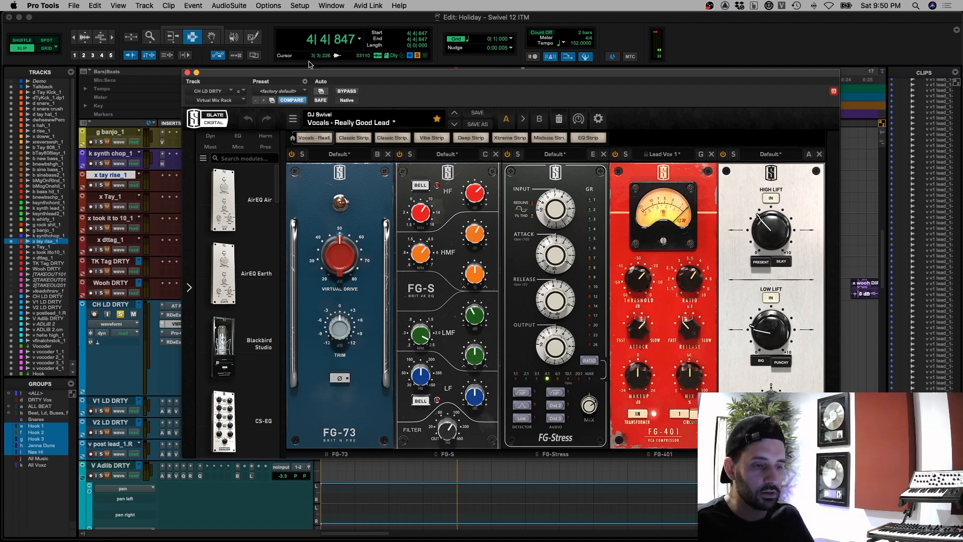
pyautogui.click(188, 74)
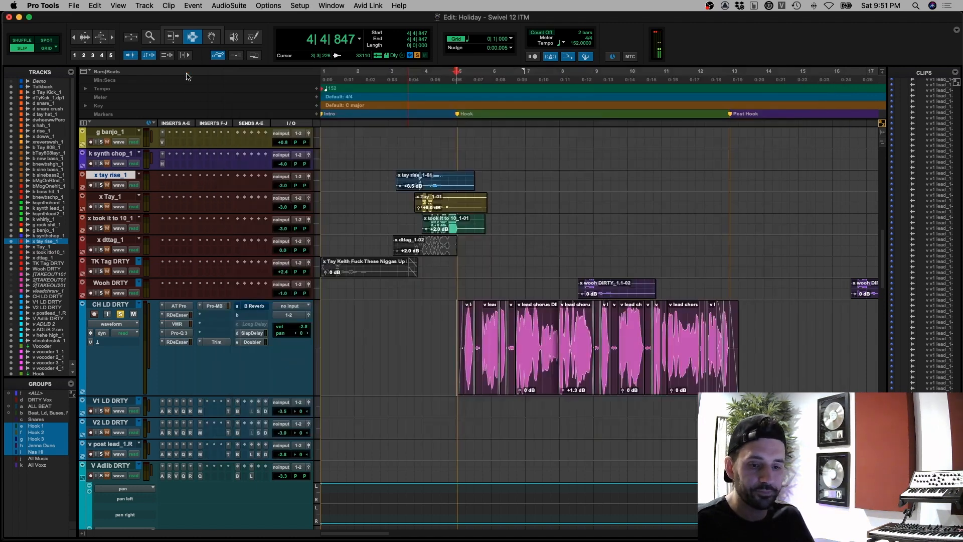
pyautogui.click(178, 333)
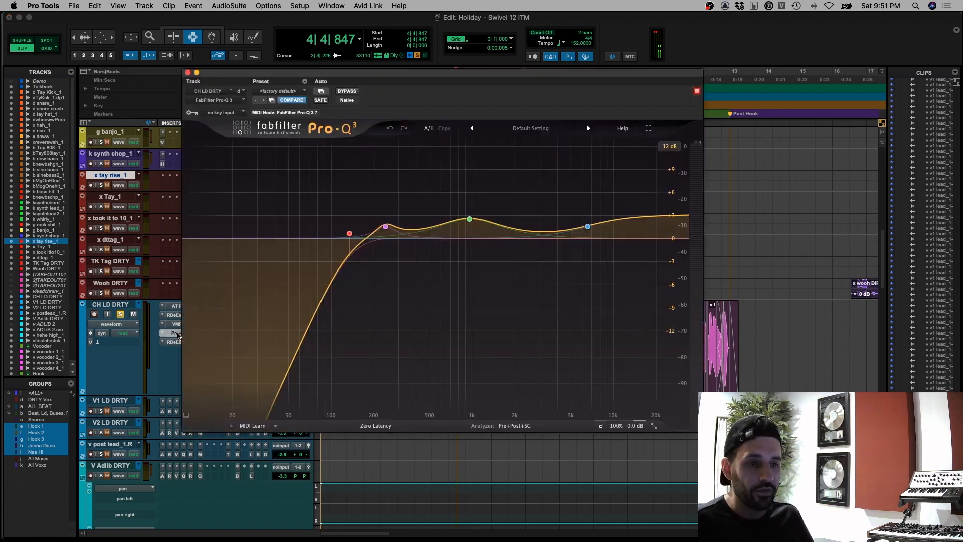
# Close the Pro-Q 3 and inspect CH LD DRTY's second RDeEsser and its Pro-MB, closing both plugins.
pyautogui.click(176, 333)
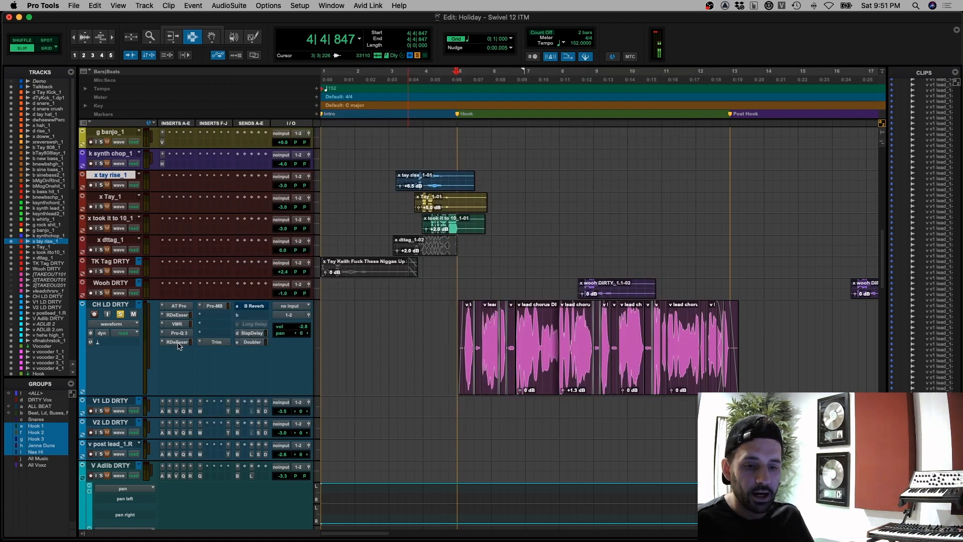
pyautogui.click(177, 342)
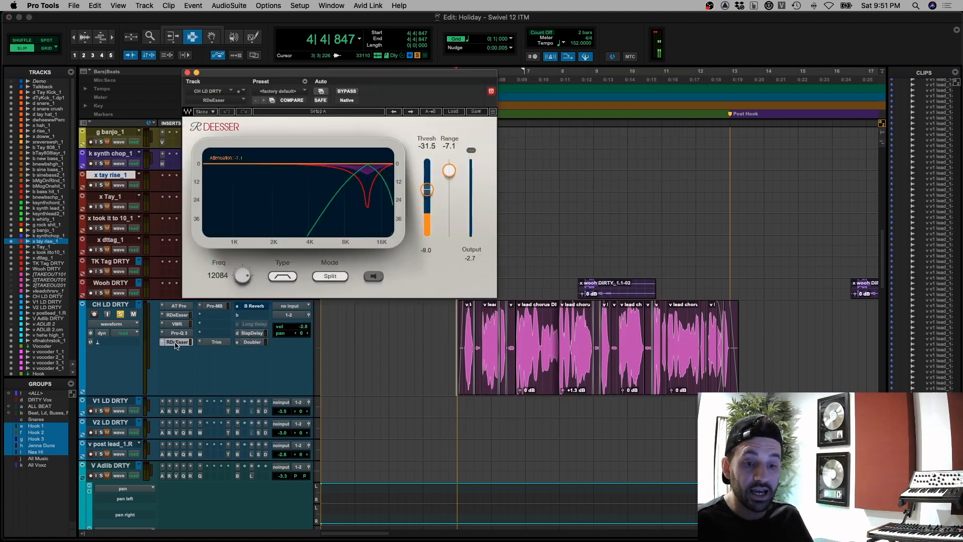
pyautogui.click(177, 343)
pyautogui.click(213, 307)
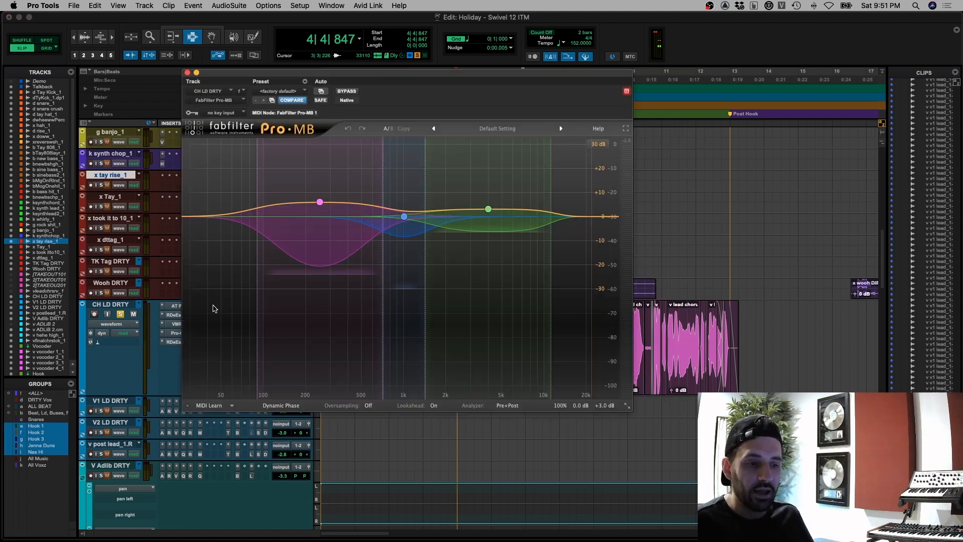
pyautogui.click(188, 73)
# Open CH LD DRTY's B Reverb send and inspect the ValhallaPlate settings on the B Reverb track.
pyautogui.click(253, 307)
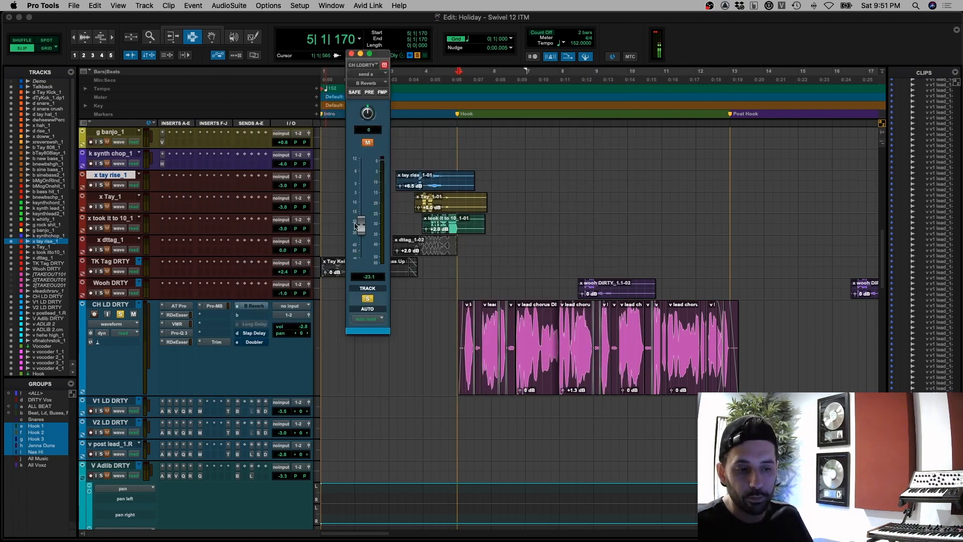
pyautogui.scroll(-10, 291, 272)
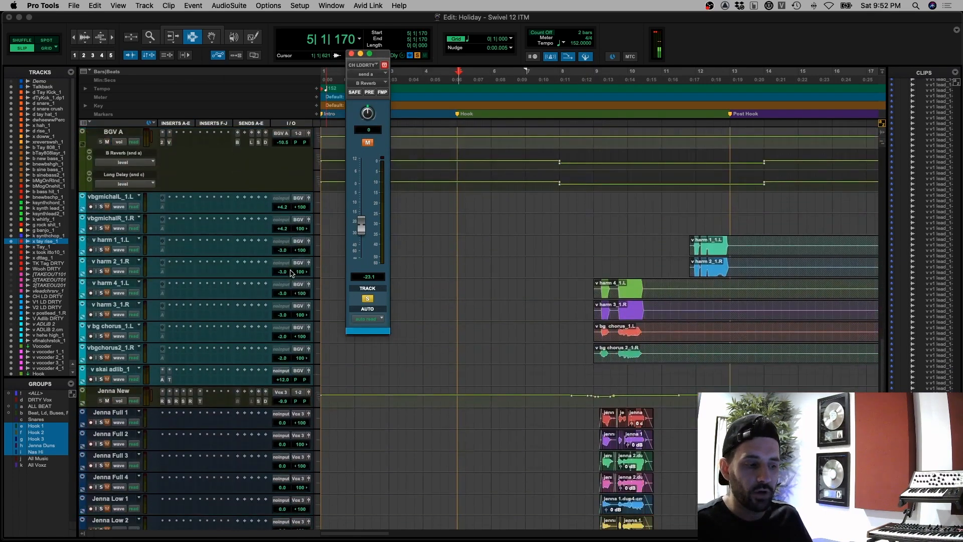
pyautogui.scroll(-10, 292, 273)
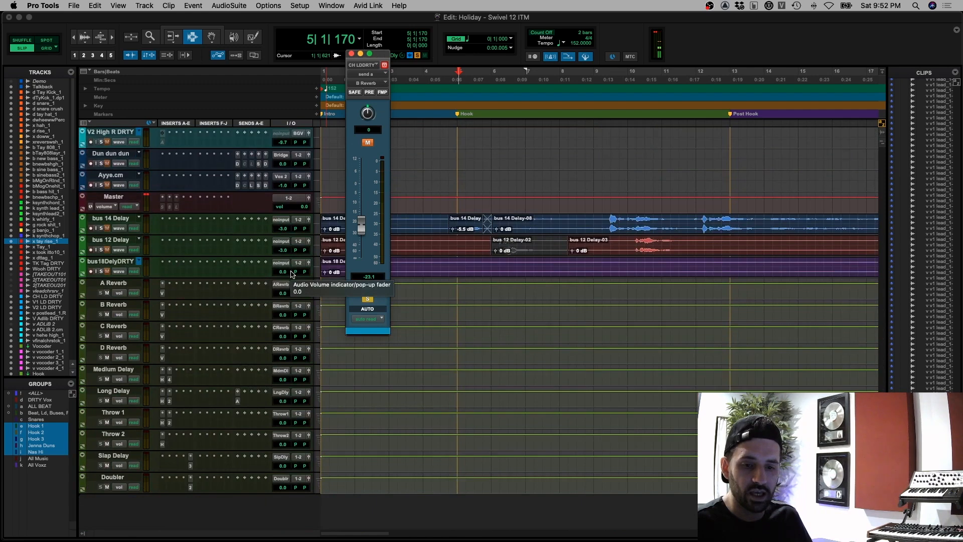
pyautogui.click(162, 316)
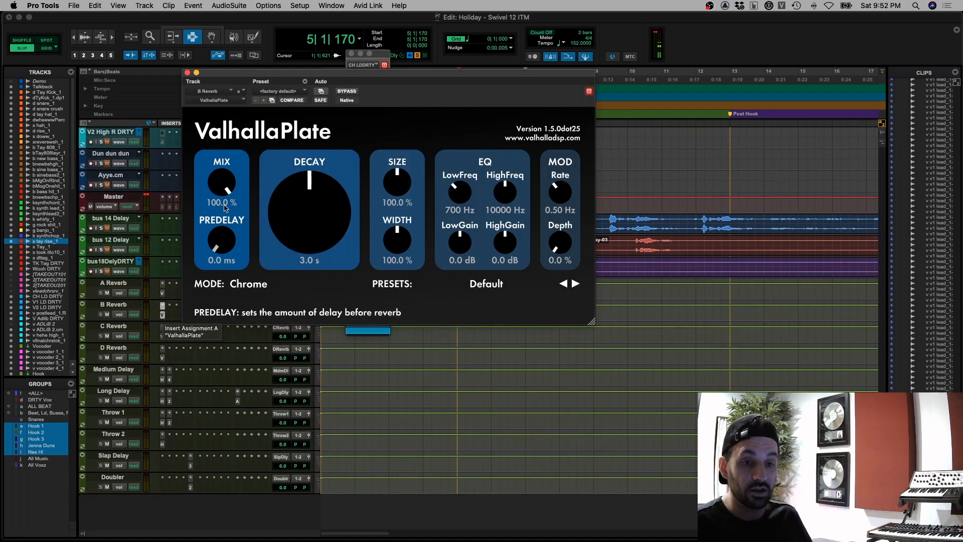
pyautogui.click(163, 315)
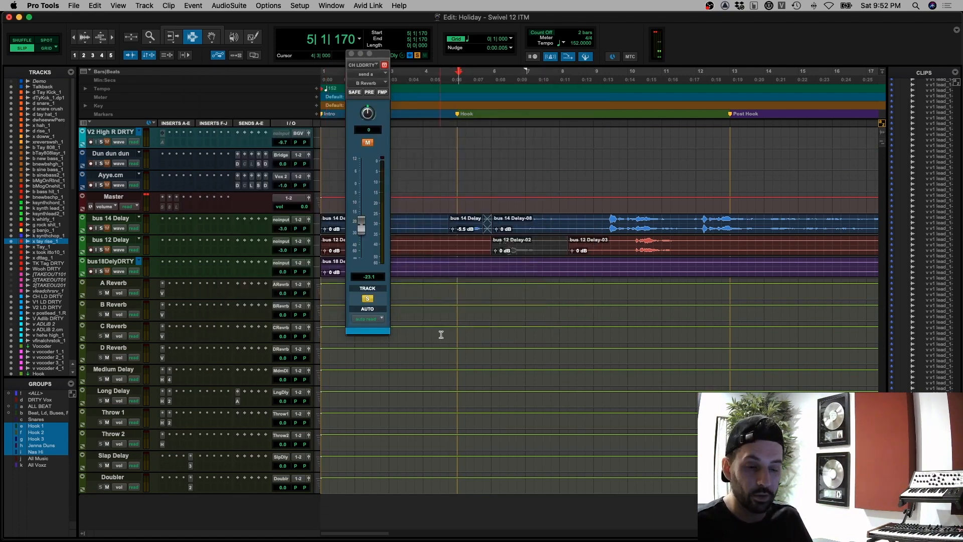
# Return to the CH LD DRTY track and inspect its Slap Delay and Doubler send levels.
pyautogui.scroll(15, 441, 335)
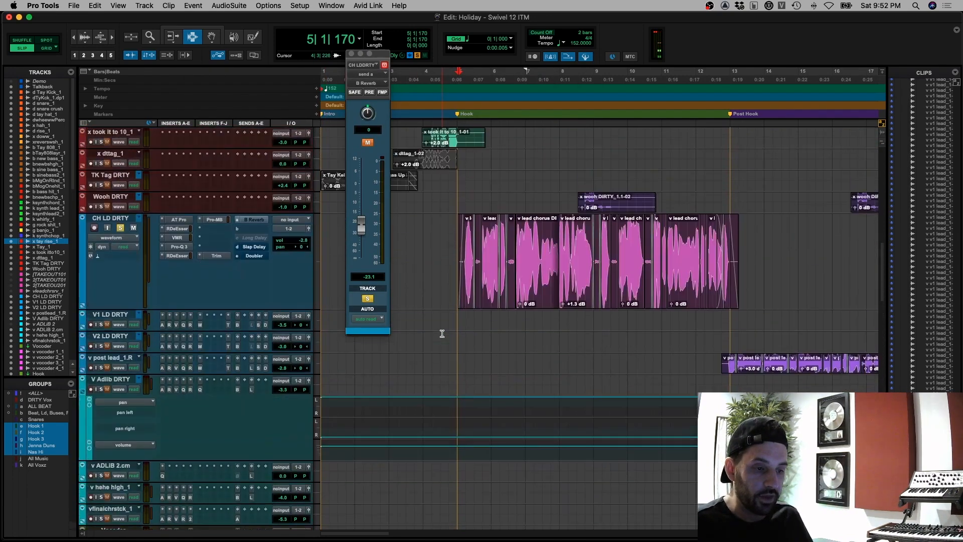
pyautogui.scroll(3, 442, 334)
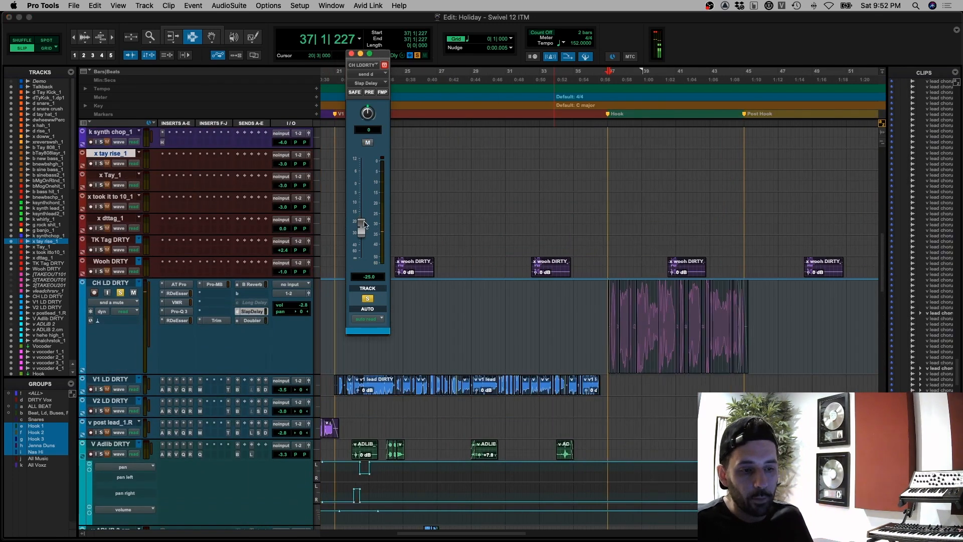
pyautogui.click(253, 321)
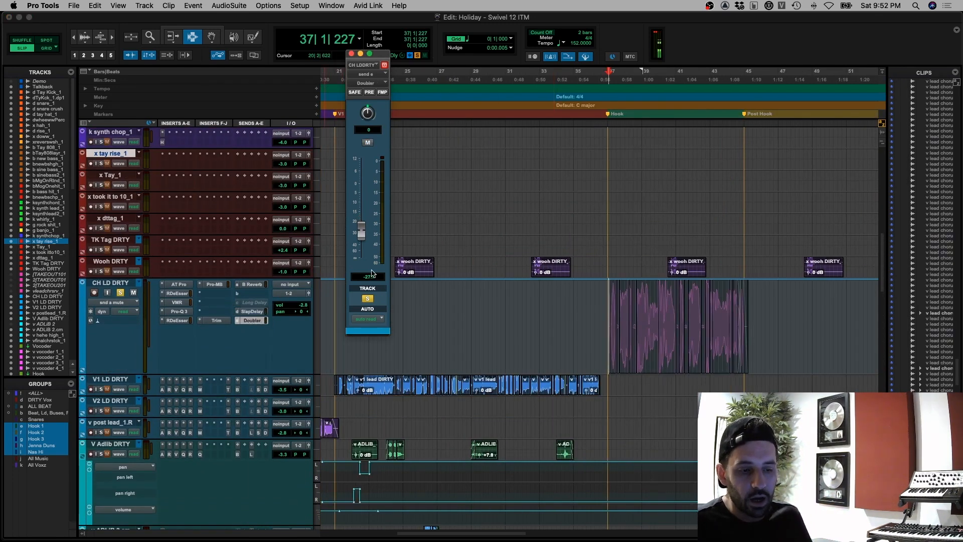
# Play CH LD DRTY's first hook from bar 5, toggling the Doubler send's mute to compare, and open the Slap Delay send.
pyautogui.hscroll(-10, 393, 330)
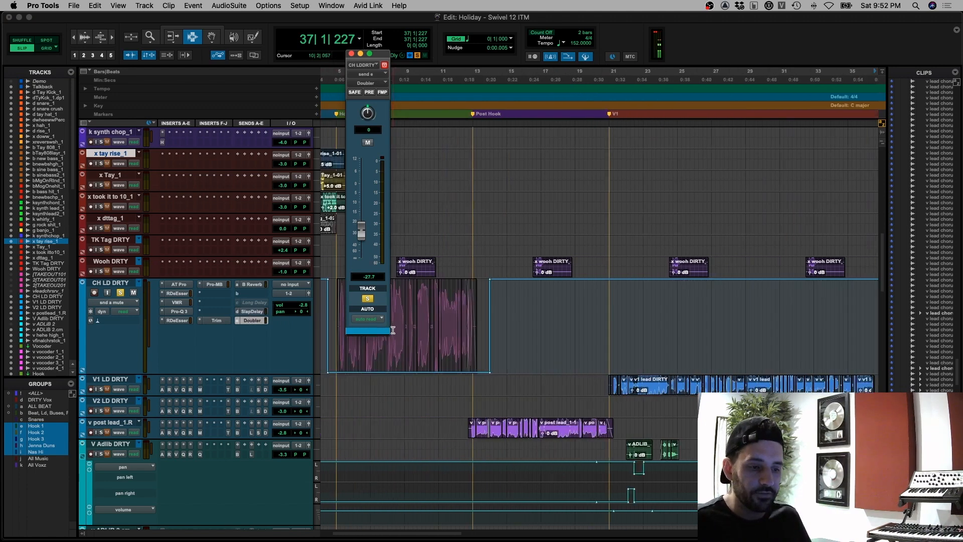
pyautogui.hscroll(-3, 393, 330)
pyautogui.click(395, 330)
pyautogui.press('space')
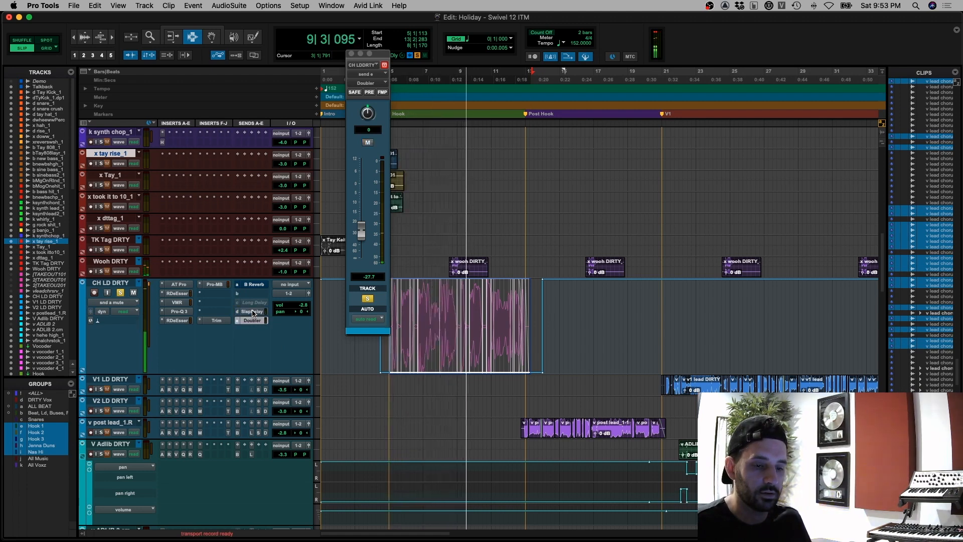
pyautogui.hotkey('shift', 'q')
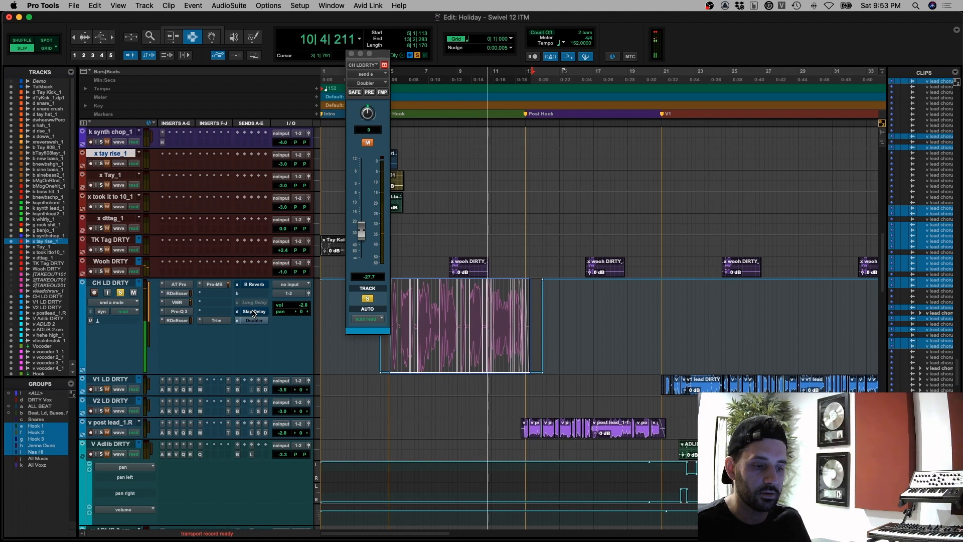
pyautogui.hotkey('shift', 'q')
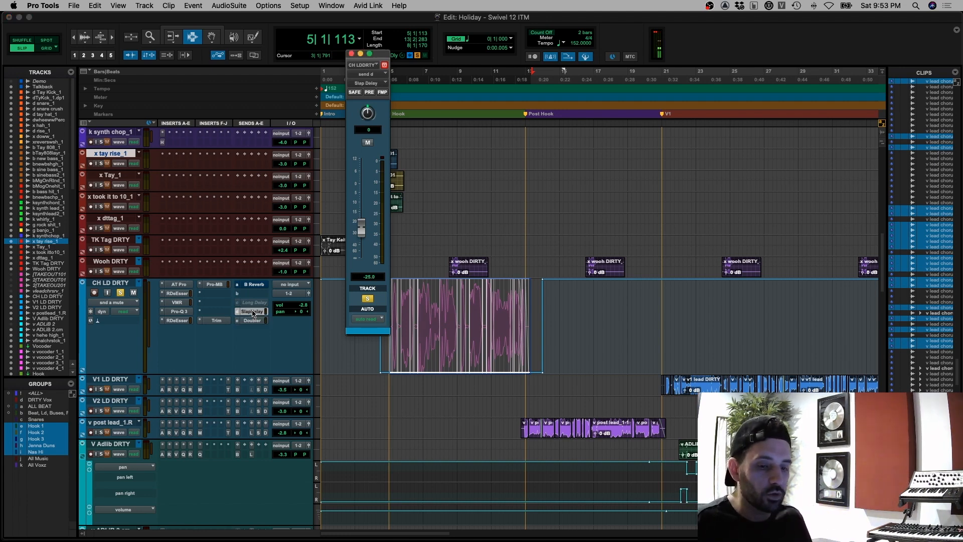
pyautogui.click(252, 311)
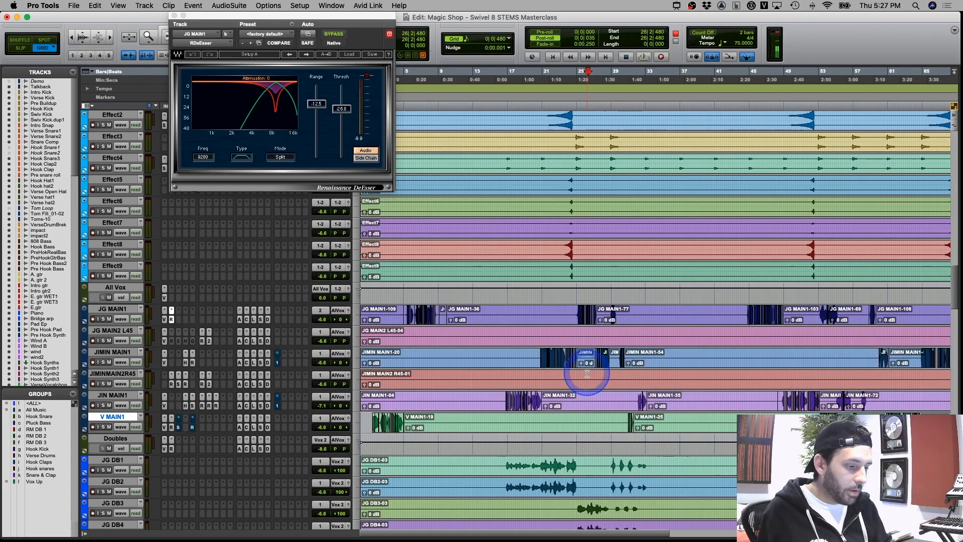
# In the Magic Shop session, highlight the JG double tracks from bar 17 and view the start of their clips up close.
pyautogui.click(585, 376)
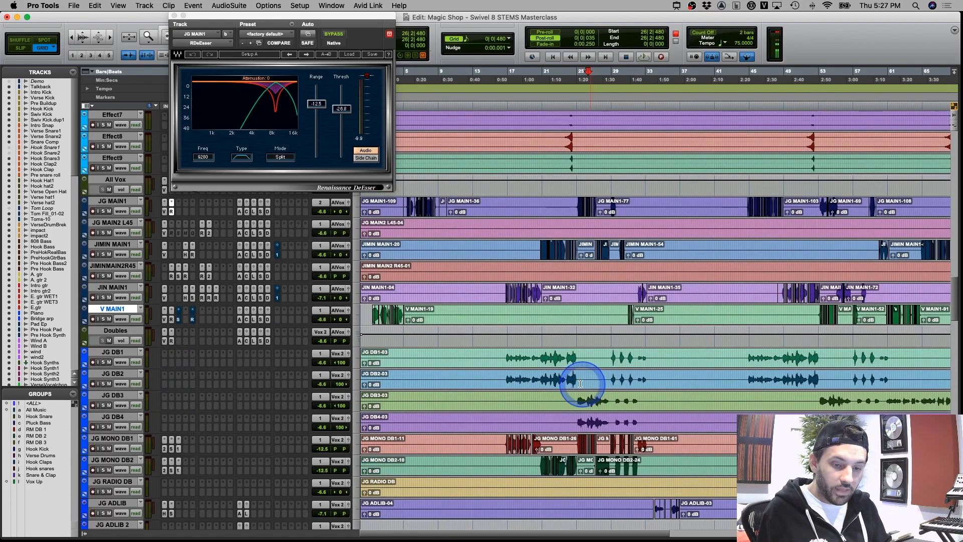
pyautogui.moveTo(503, 359); pyautogui.dragTo(636, 442)
pyautogui.scroll(-1, 637, 439)
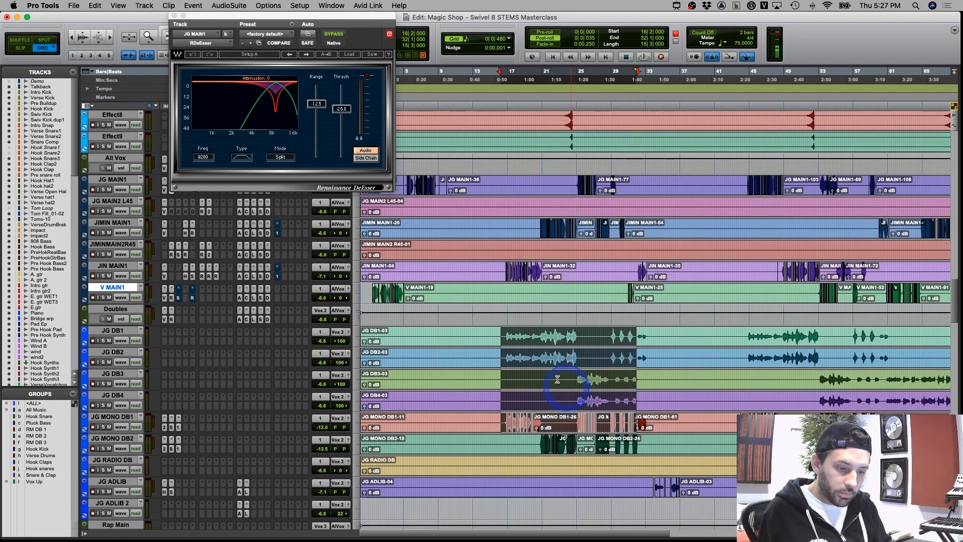
pyautogui.click(524, 335)
pyautogui.press('t')
pyautogui.press('t')
pyautogui.press('t')
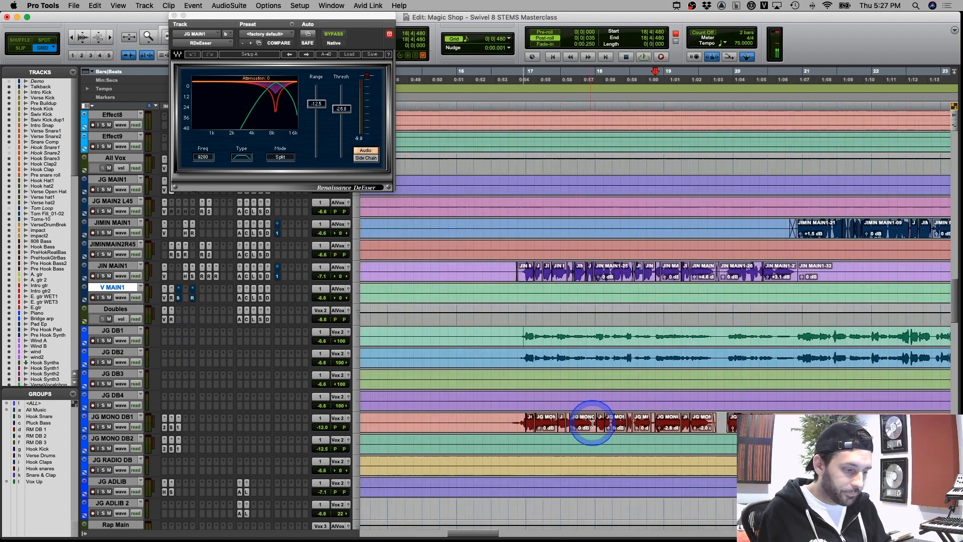
# Examine the clip-gain leveling on the first JG MONO DB1 clips around bar 17.
pyautogui.click(575, 416)
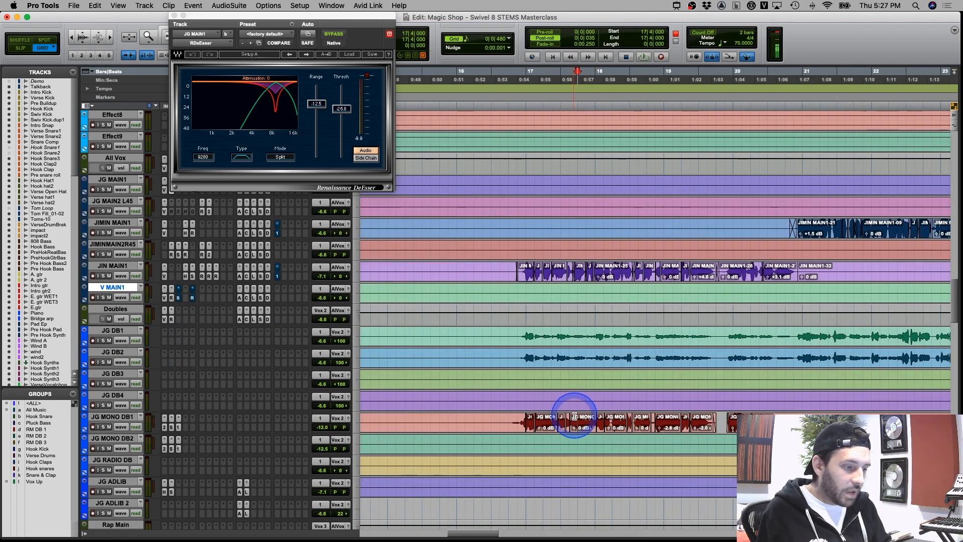
pyautogui.press('t')
pyautogui.press('t')
pyautogui.click(479, 422)
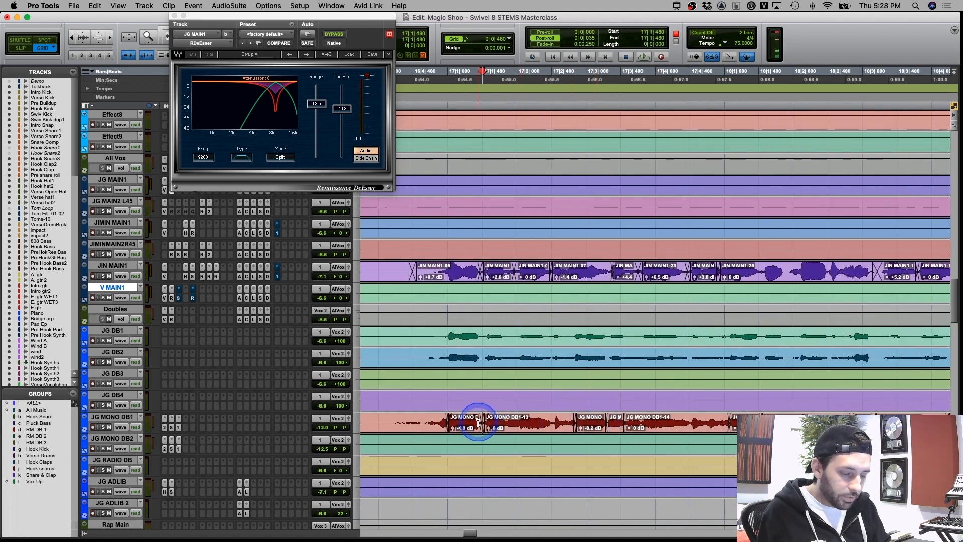
pyautogui.hscroll(-3, 481, 420)
pyautogui.hscroll(-3, 589, 419)
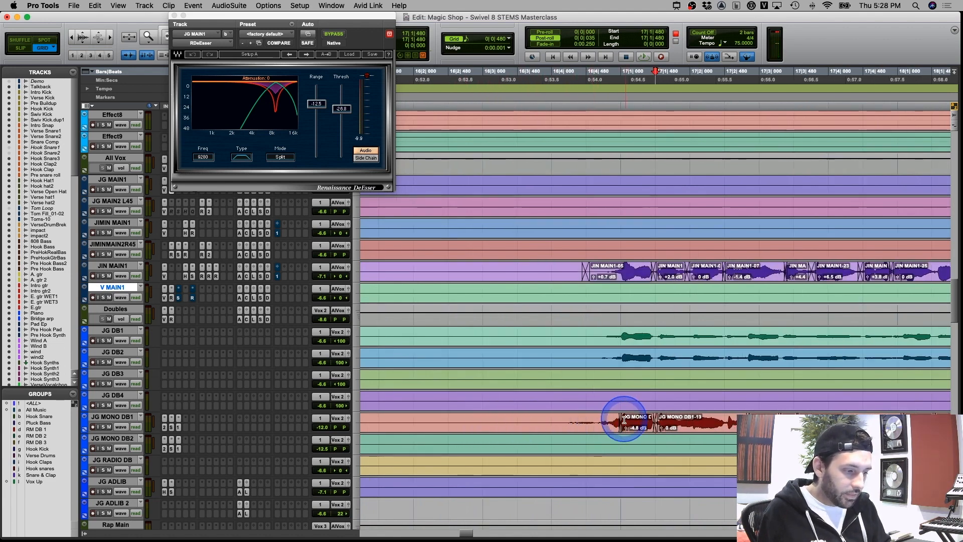
# Solo the panned doubles JG DB1 and JG DB2 and play them from bar 16 beat 4.
pyautogui.moveTo(602, 333); pyautogui.dragTo(834, 356)
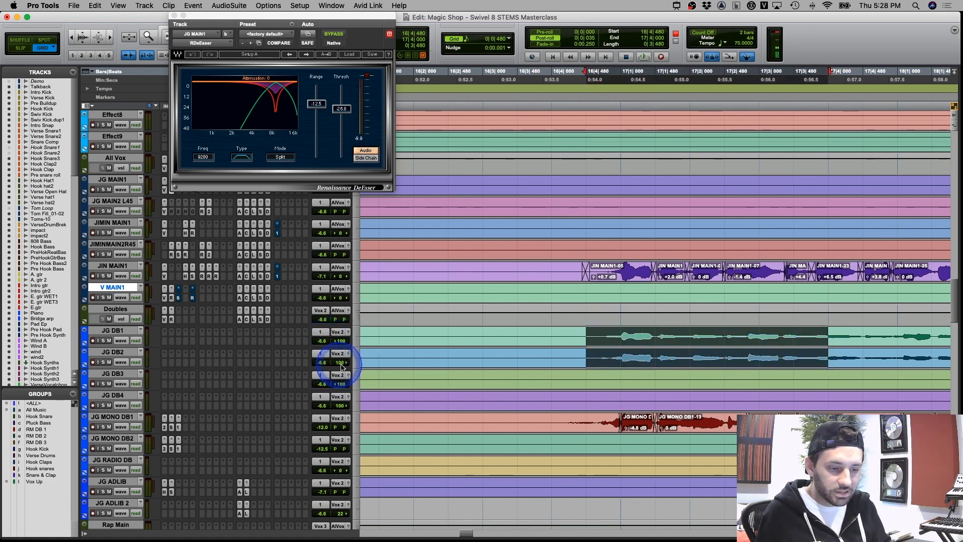
pyautogui.click(104, 341)
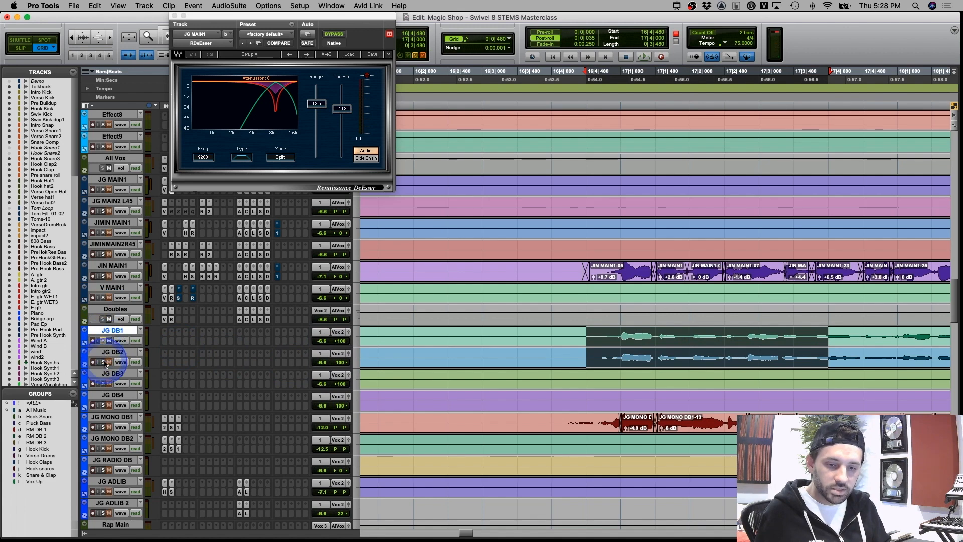
pyautogui.click(597, 345)
pyautogui.press('space')
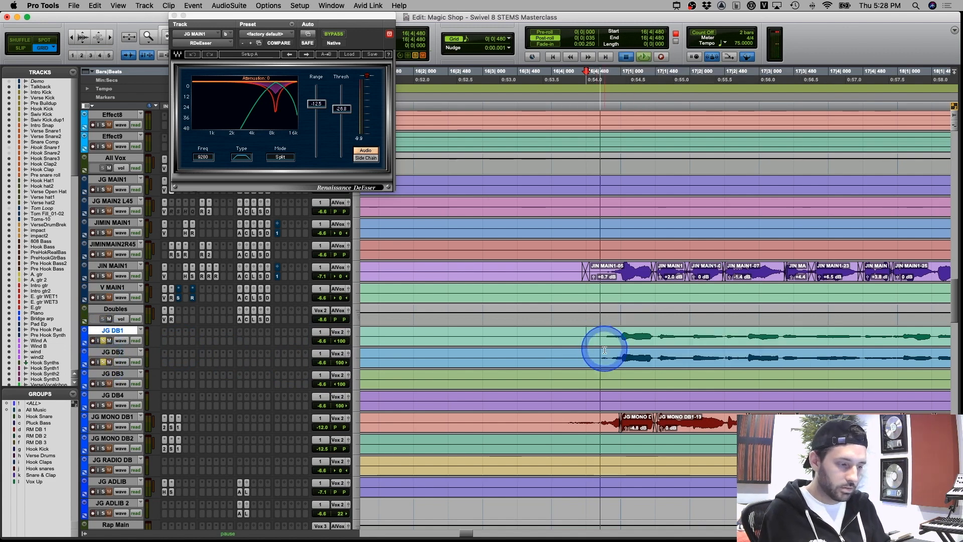
pyautogui.press('r')
pyautogui.hscroll(3, 609, 347)
pyautogui.press('r')
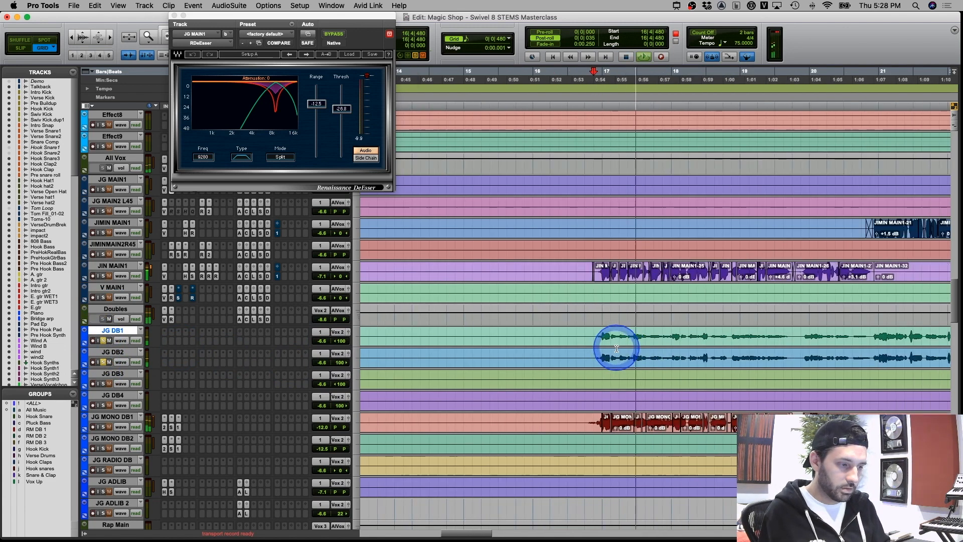
pyautogui.hscroll(4, 617, 348)
pyautogui.press('r')
pyautogui.press('r')
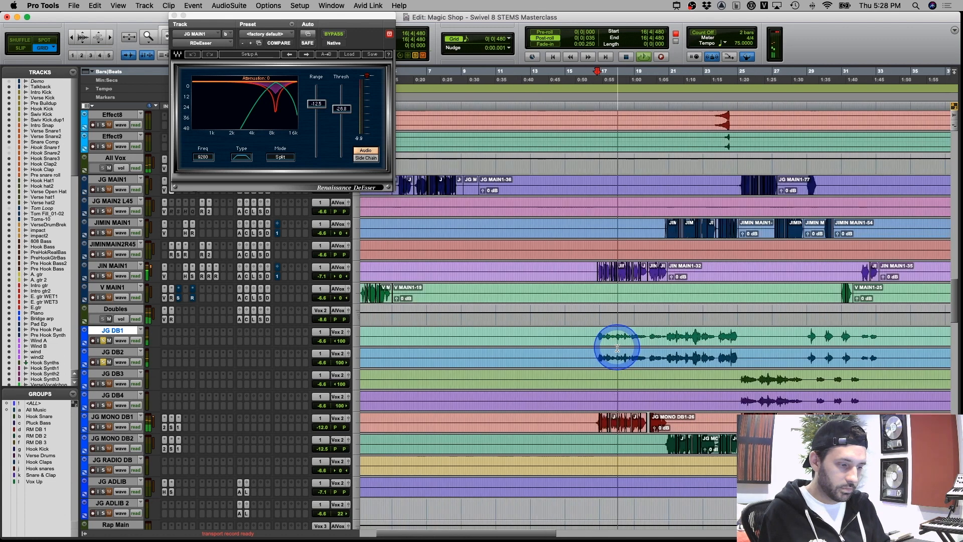
pyautogui.press('t')
pyautogui.press('t')
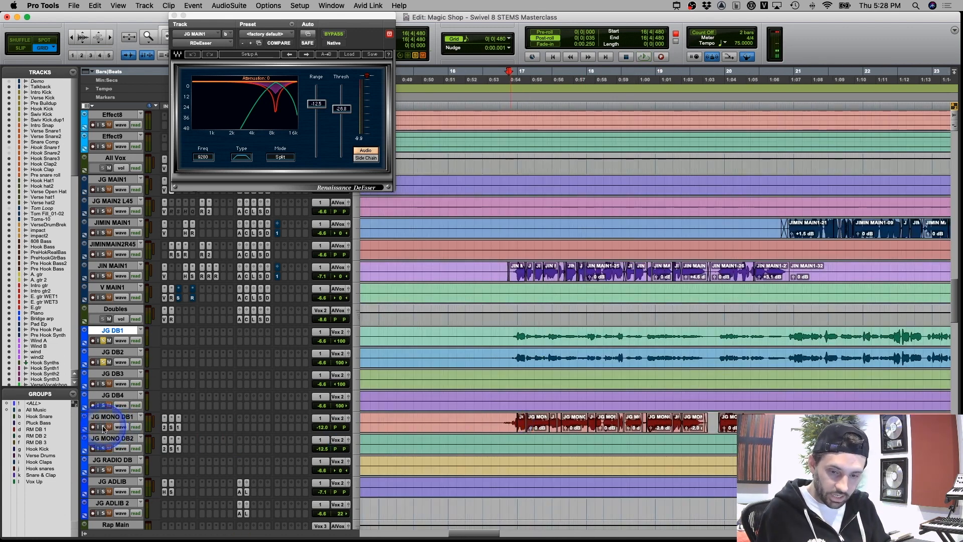
# Play the soloed doubles together with JG MONO DB1 and the JIN MAIN1 lead around bar 17.
pyautogui.click(499, 423)
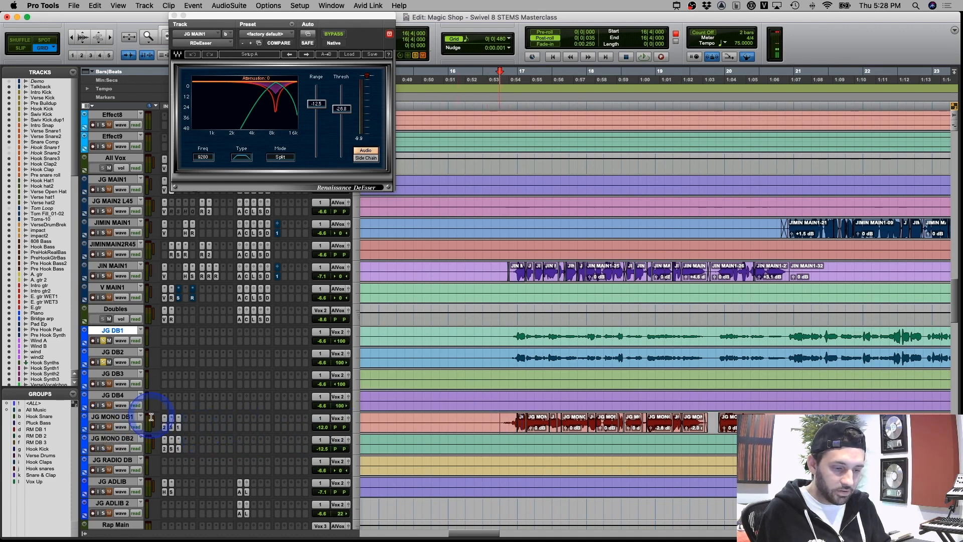
pyautogui.press('space')
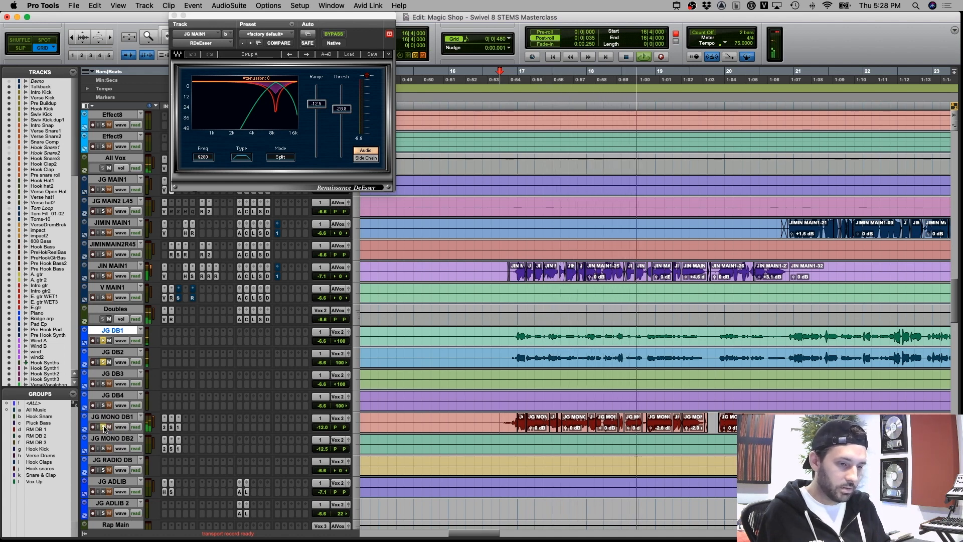
pyautogui.click(104, 276)
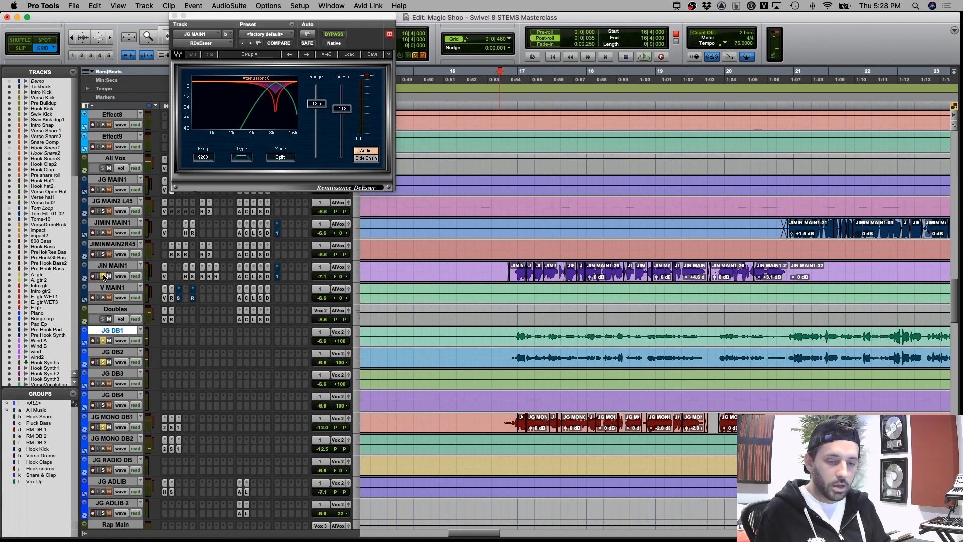
pyautogui.click(515, 268)
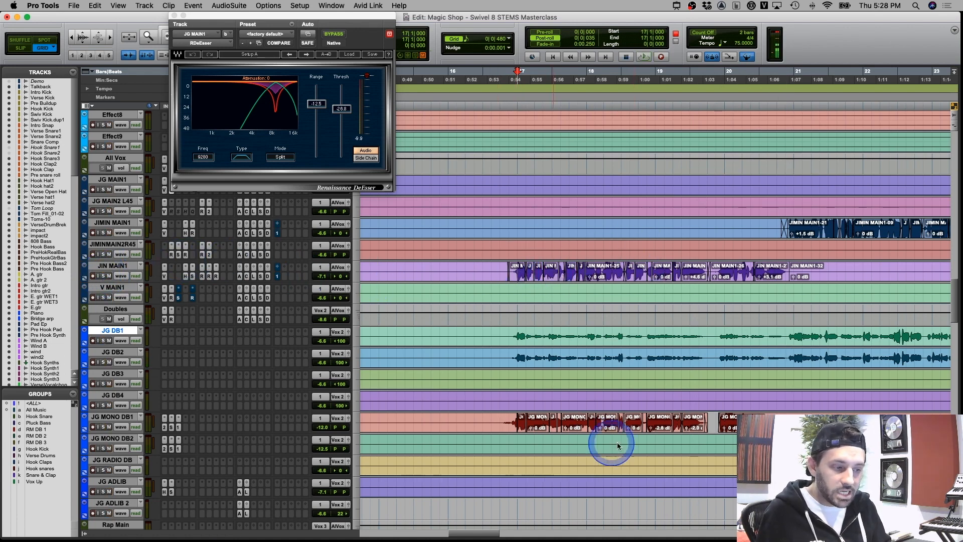
# Compare the leveled JG MONO DB1 clips with the unedited JG DB1 and JG DB2 audio between bars 17 and 21.
pyautogui.moveTo(510, 422); pyautogui.dragTo(800, 420)
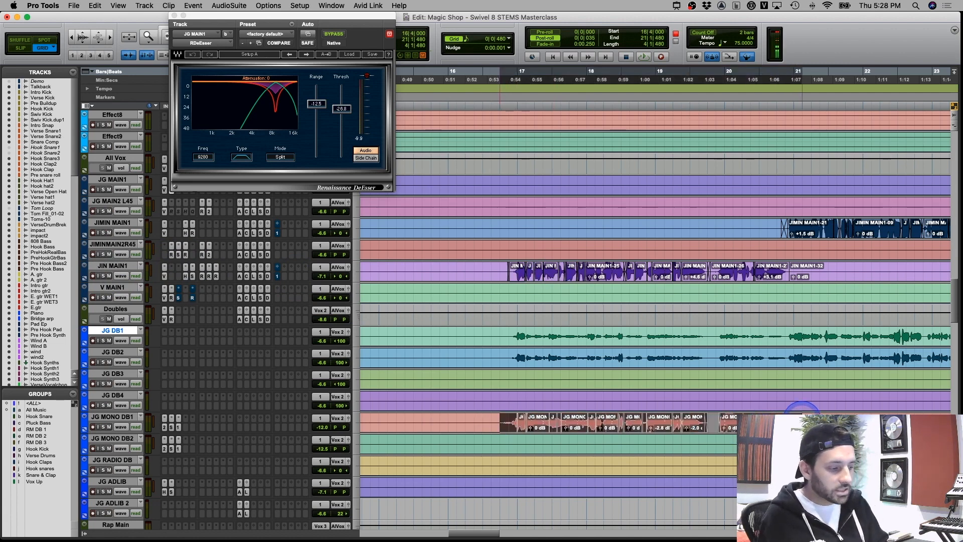
pyautogui.moveTo(501, 335); pyautogui.dragTo(787, 358)
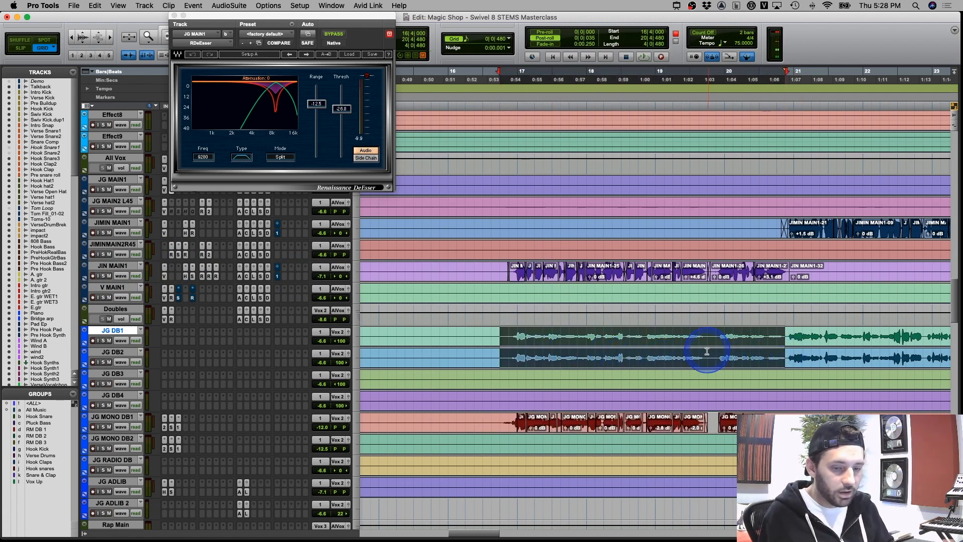
pyautogui.press('r')
pyautogui.click(666, 387)
pyautogui.press('t')
pyautogui.press('t')
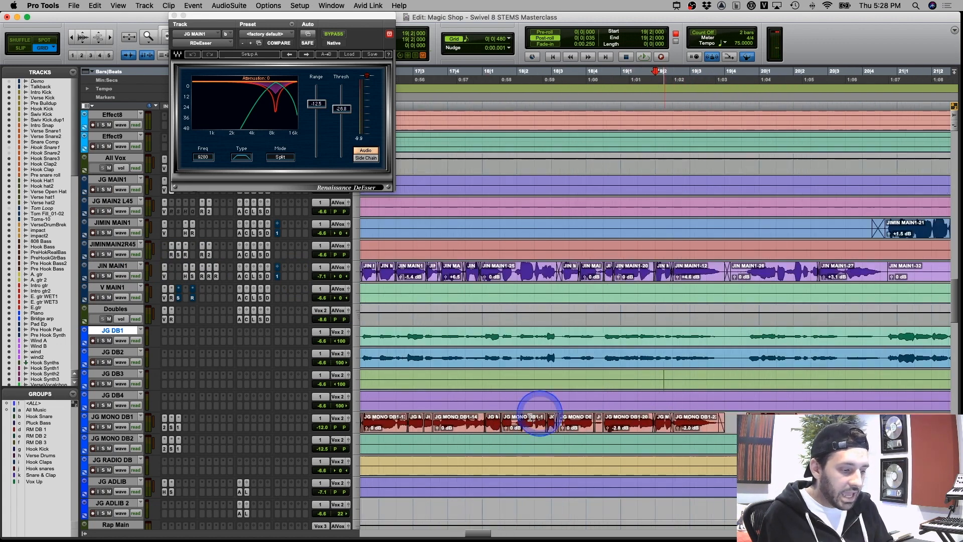
# Compare the clip-gain edits on the JIN MAIN1 lead with those on the JG MONO DB1 double around bar 17.
pyautogui.press('r')
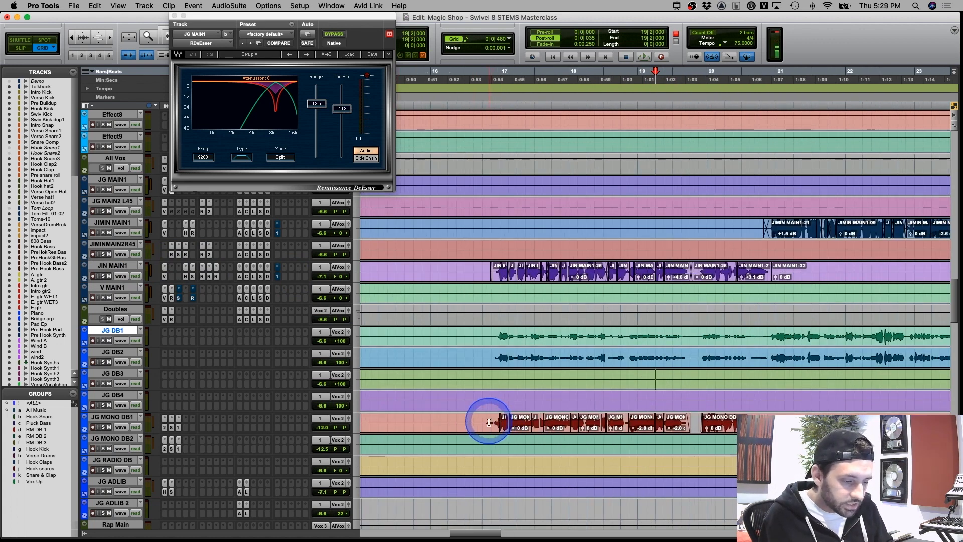
pyautogui.click(662, 423)
pyautogui.press('t')
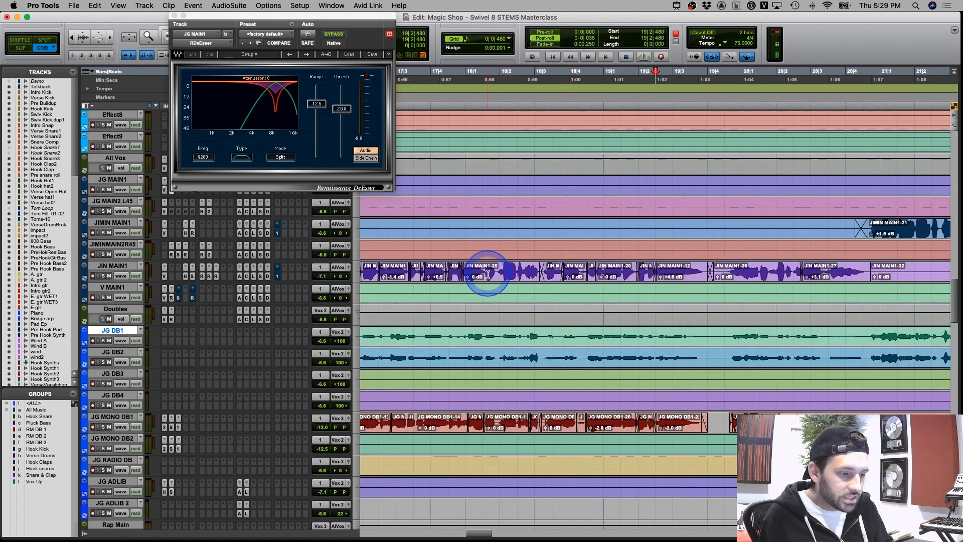
pyautogui.click(430, 271)
pyautogui.press('t')
pyautogui.press('t')
pyautogui.press('t')
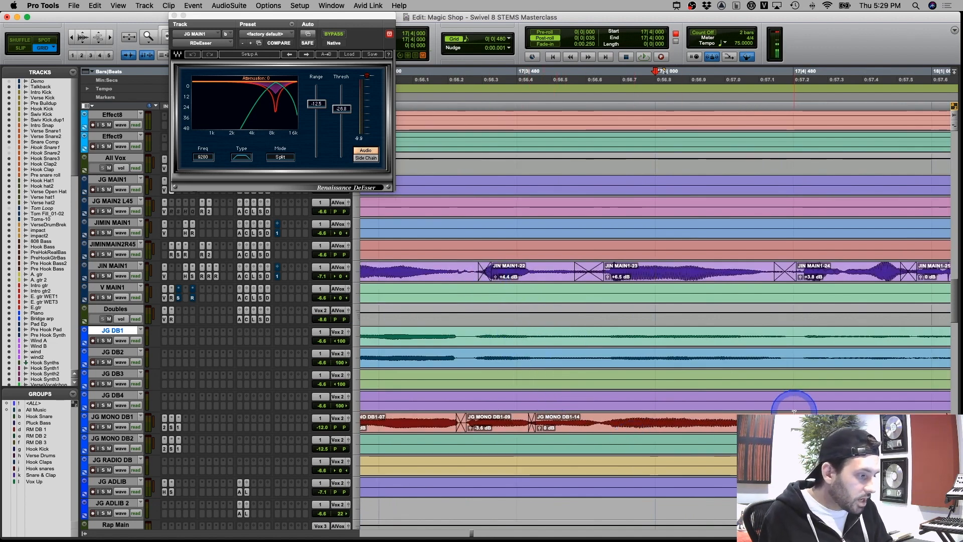
pyautogui.press('F1')
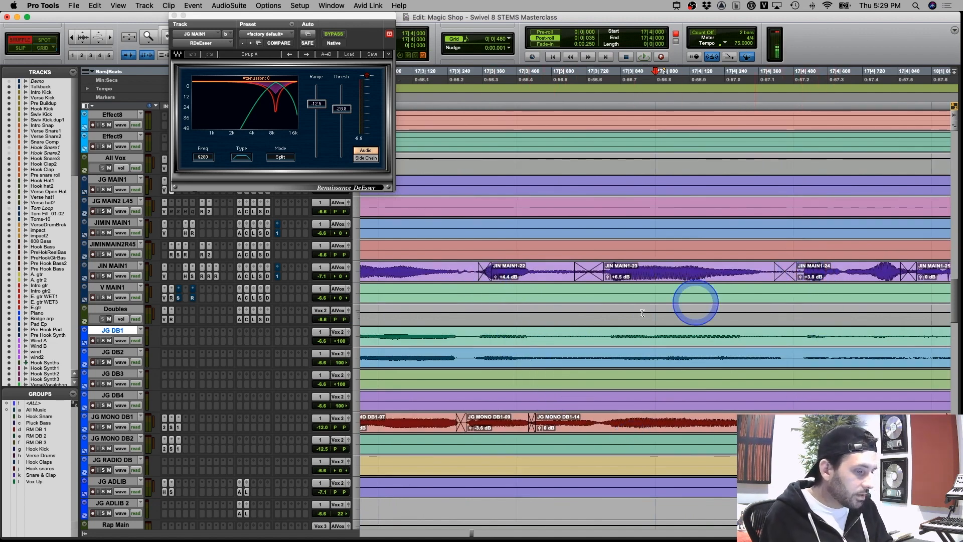
pyautogui.press('r')
pyautogui.press('r')
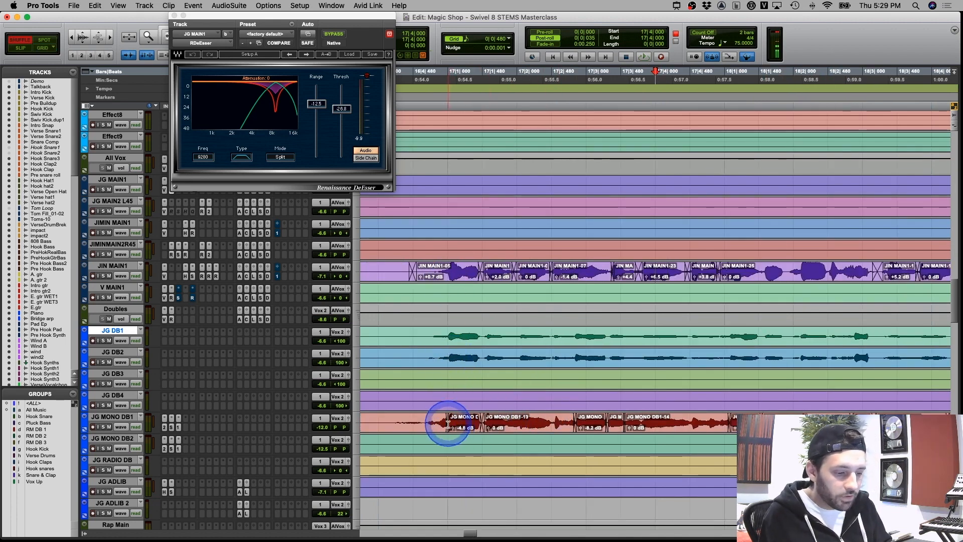
pyautogui.click(471, 423)
pyautogui.click(447, 269)
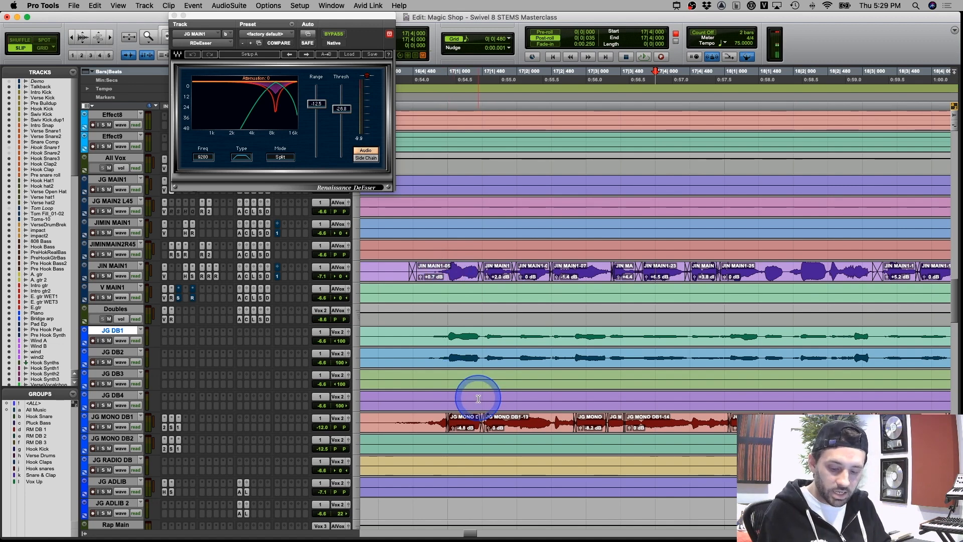
# Survey where the lead and double vocal parts sit across the first verse and hook, from bar 16 to bar 35.
pyautogui.press('r')
pyautogui.press('r')
pyautogui.press('r')
pyautogui.click(709, 407)
pyautogui.press('t')
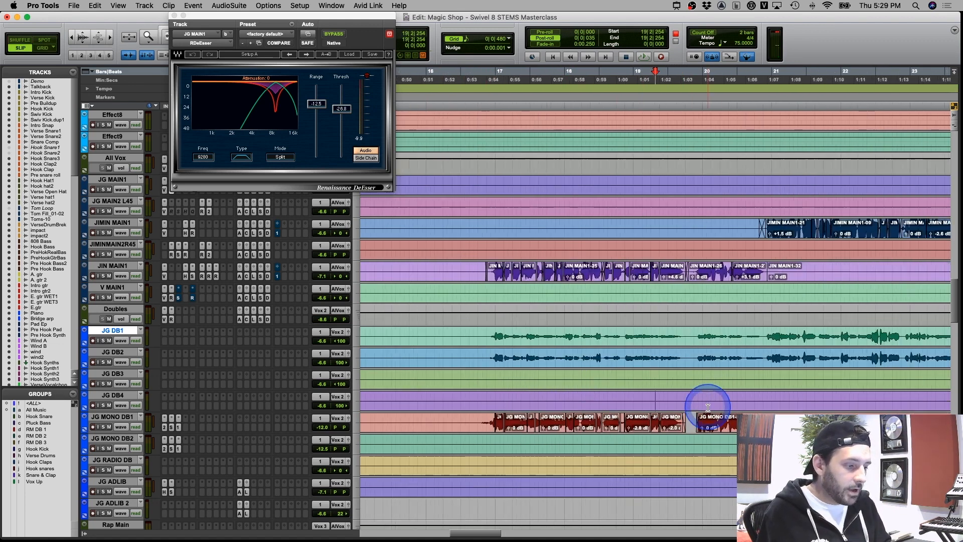
pyautogui.press('r')
pyautogui.press('r')
pyautogui.click(691, 401)
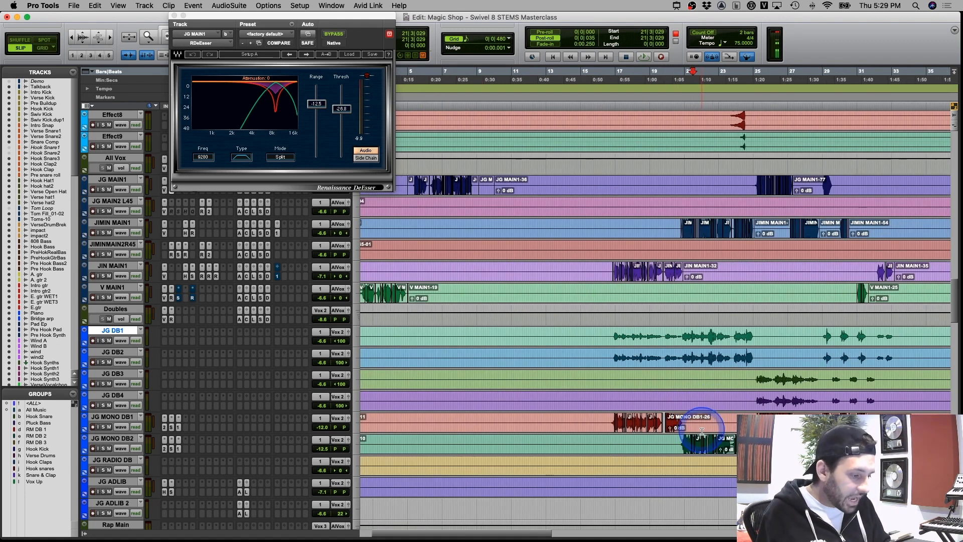
pyautogui.click(771, 426)
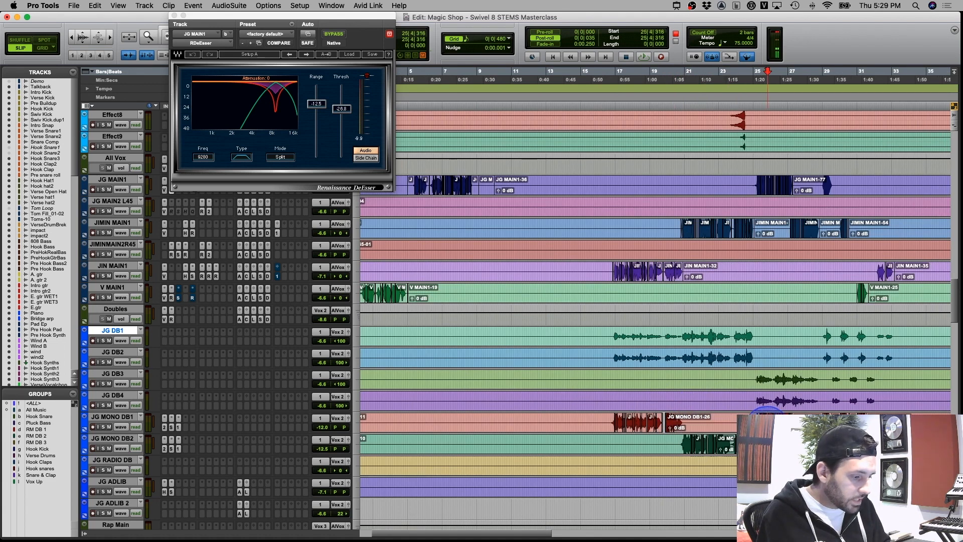
# Compare the JG MONO DB2 clips with the JIMIN MAIN1 lead from bar 21, selecting the lead's opening phrase.
pyautogui.press('t')
pyautogui.click(493, 444)
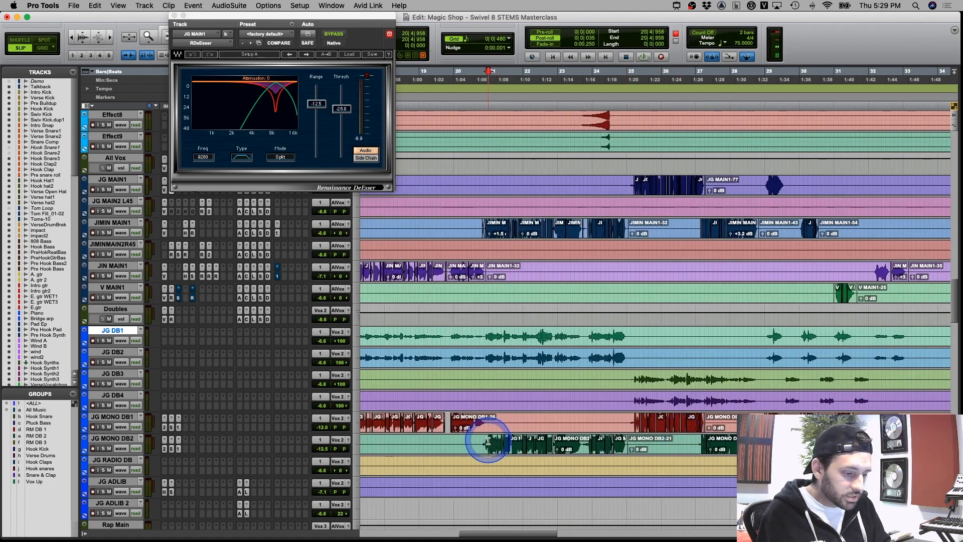
pyautogui.click(531, 441)
pyautogui.press('t')
pyautogui.press('t')
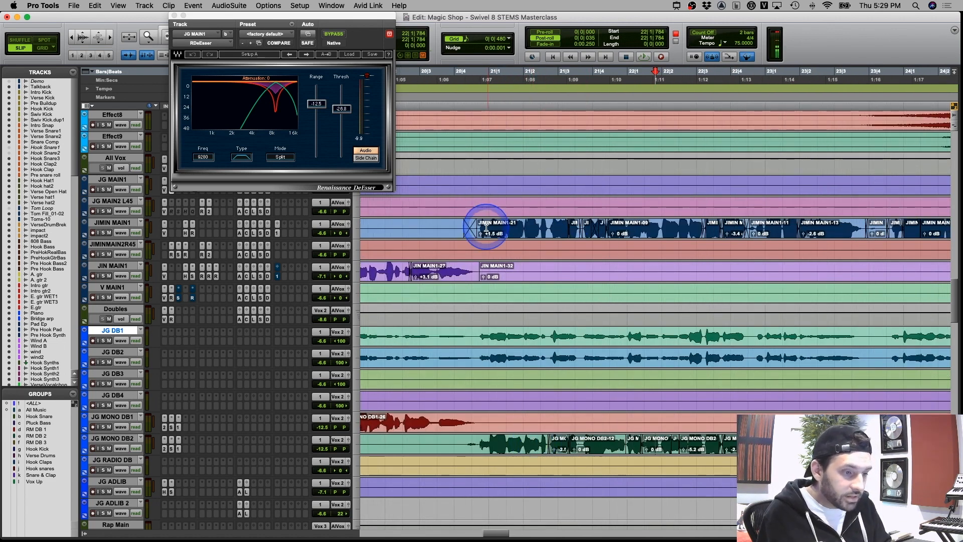
pyautogui.moveTo(479, 226); pyautogui.dragTo(528, 229)
# Select the JG MAIN1 lead phrase between bars 25 and 27, followed by the matching JG MONO DB1 double clips.
pyautogui.press('r')
pyautogui.press('r')
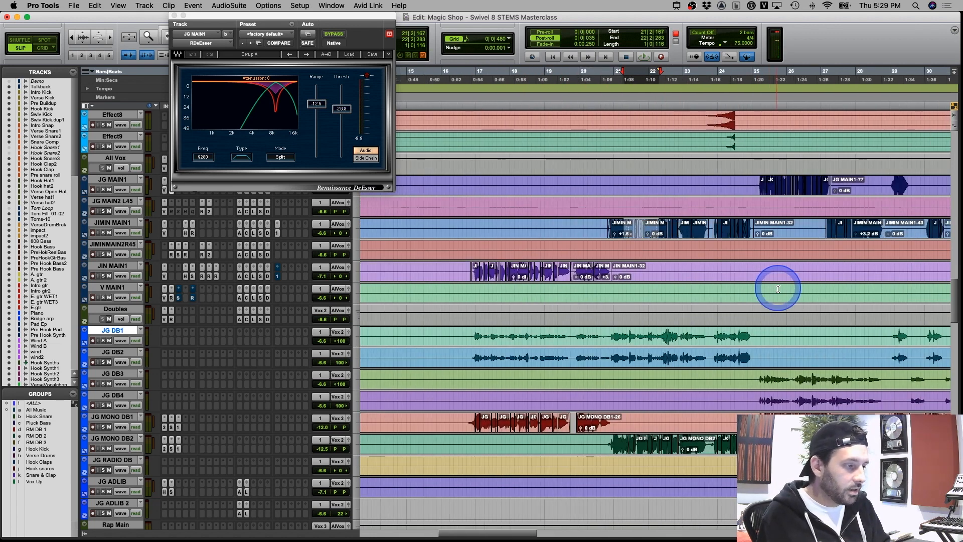
pyautogui.click(773, 182)
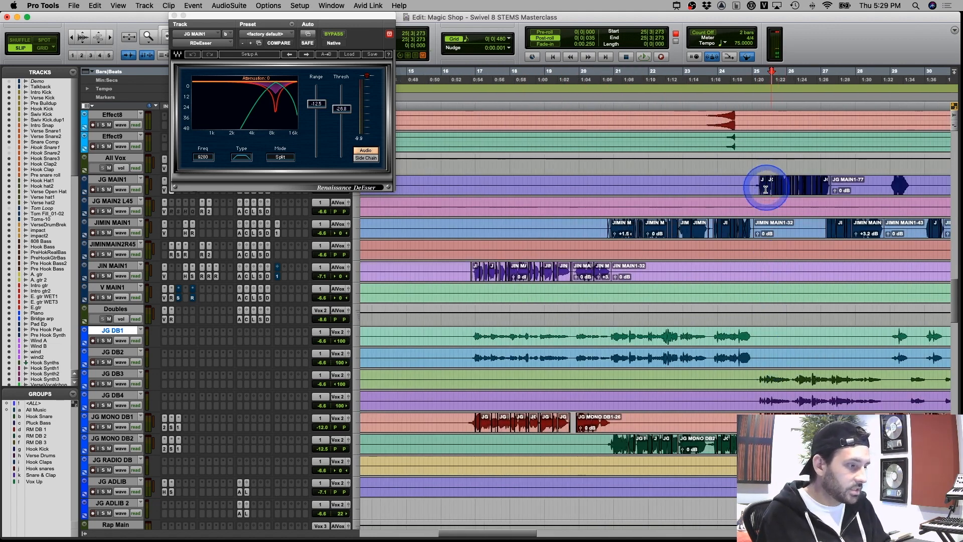
pyautogui.press('t')
pyautogui.press('t')
pyautogui.scroll(-10, 702, 326)
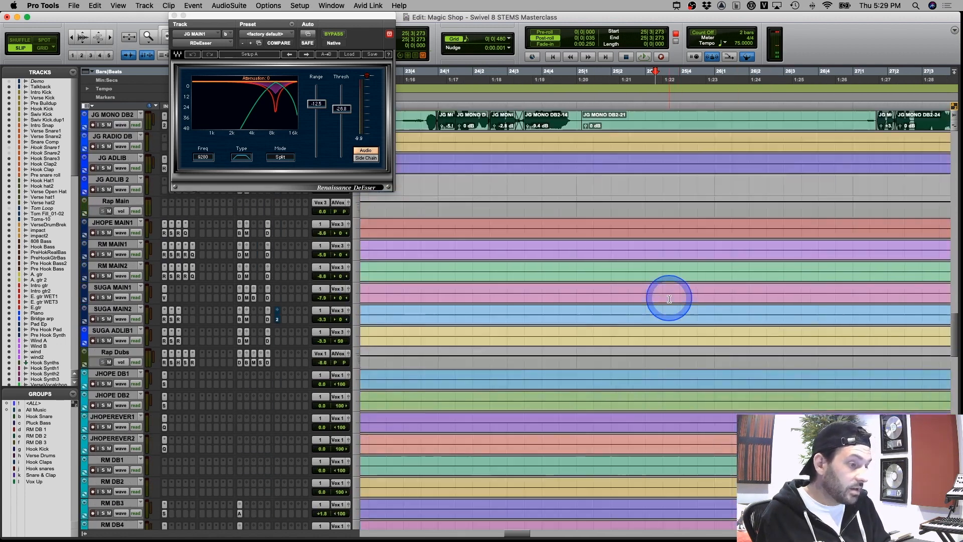
pyautogui.scroll(9, 669, 297)
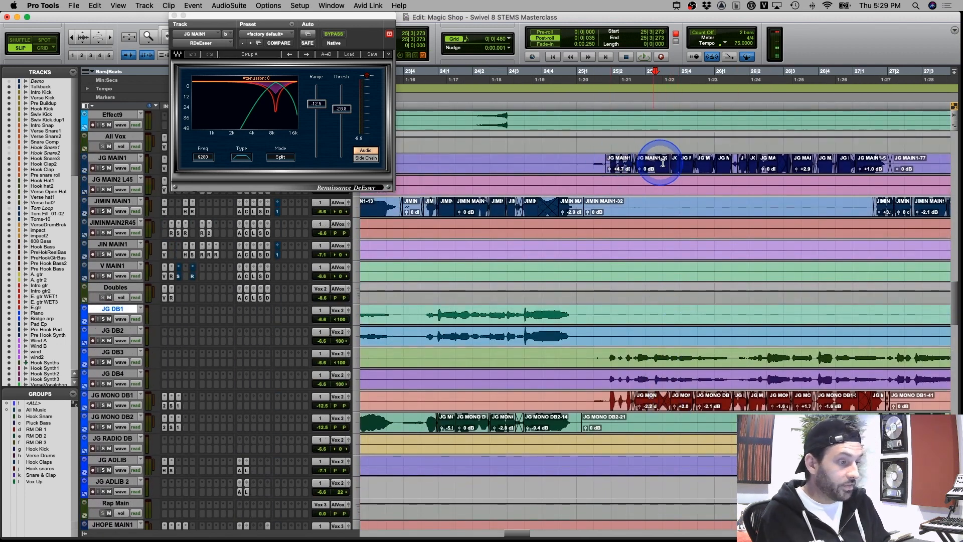
pyautogui.moveTo(606, 159); pyautogui.dragTo(879, 161)
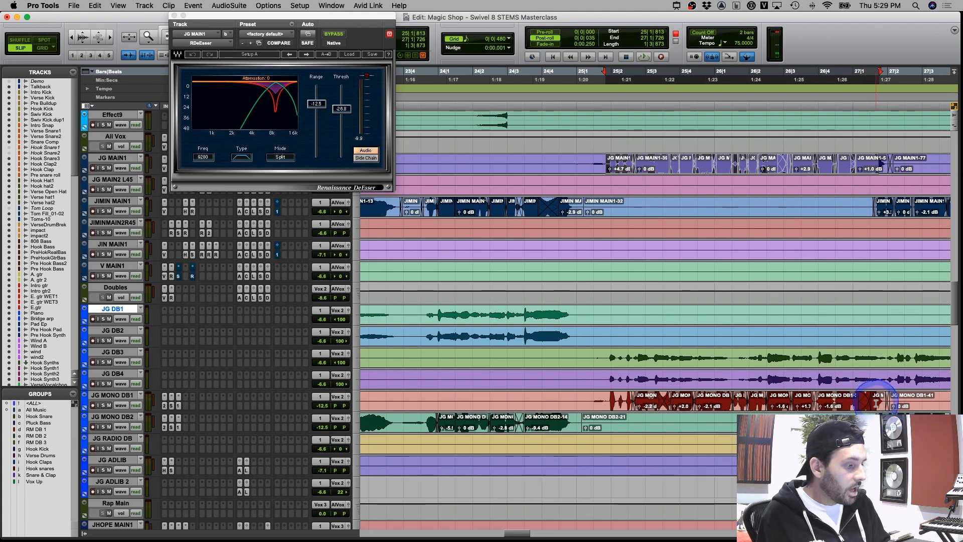
pyautogui.moveTo(876, 403); pyautogui.dragTo(613, 401)
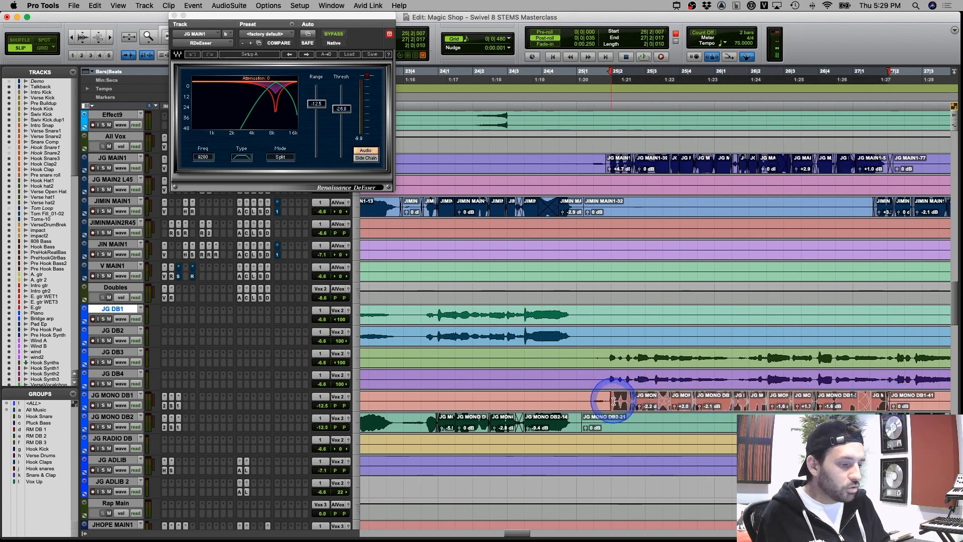
# Examine the clip gain of the JG MONO DB1 clips against the JG MAIN1 lead around bar 25 beat 3.
pyautogui.click(652, 403)
pyautogui.press('t')
pyautogui.press('t')
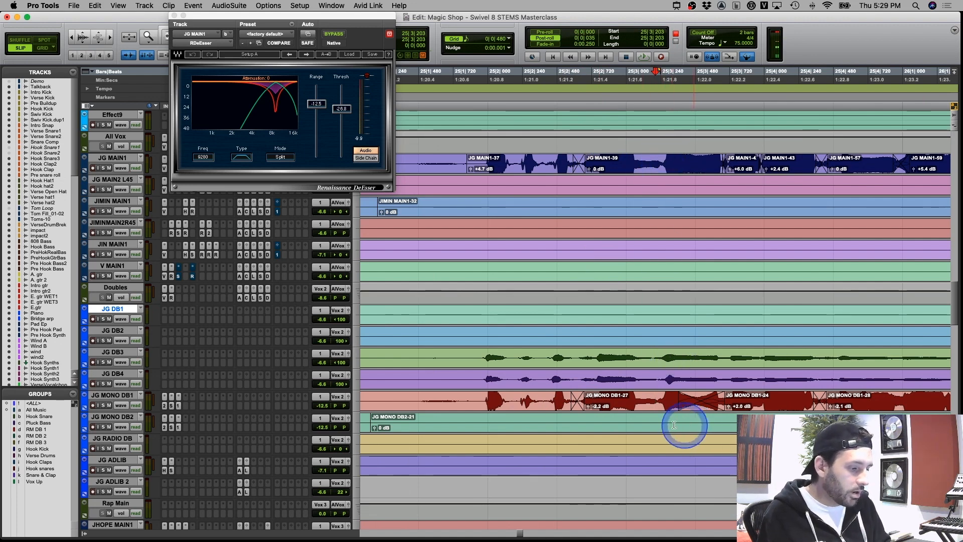
# Review the leveled lead and double vocal tracks from bar 26 outward across the whole arrangement.
pyautogui.press('r')
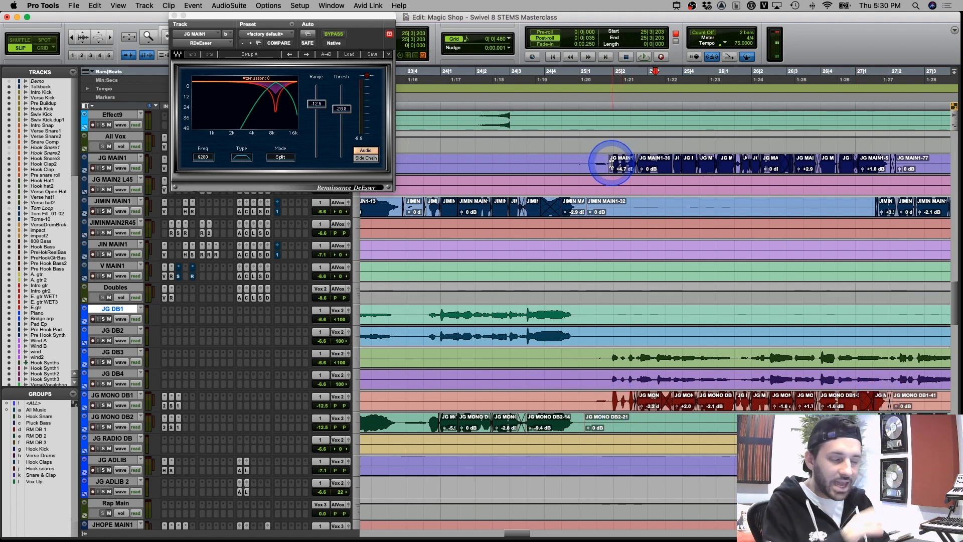
pyautogui.click(735, 157)
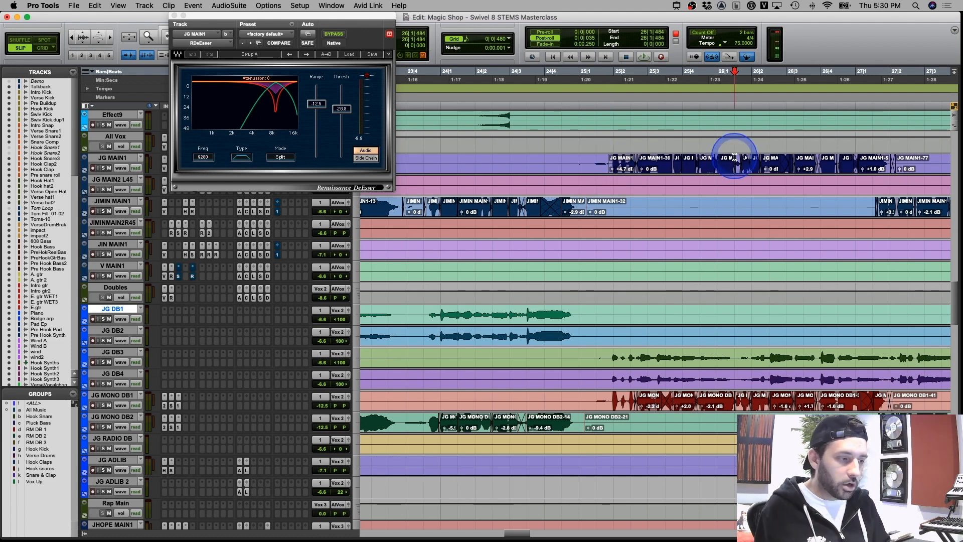
pyautogui.press('r')
pyautogui.press('r')
pyautogui.press('r')
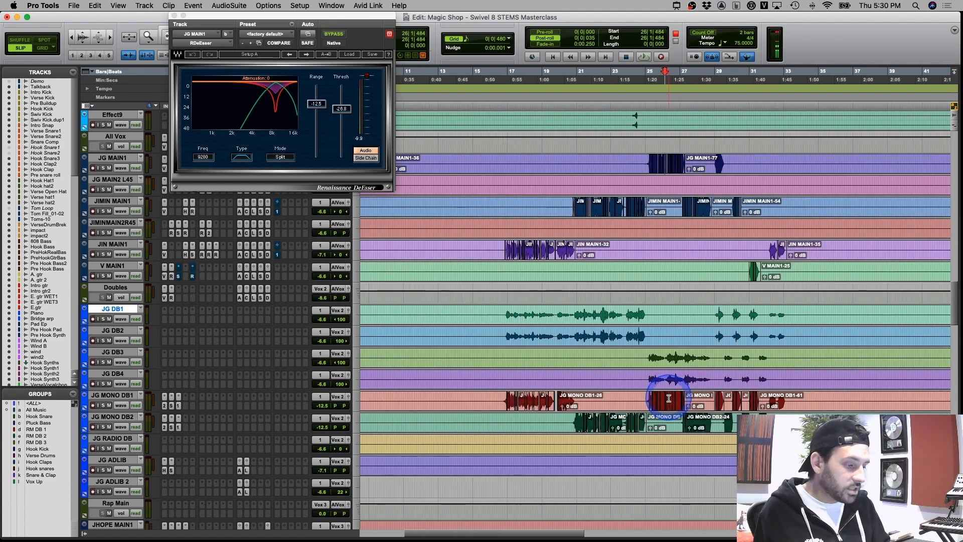
pyautogui.press('r')
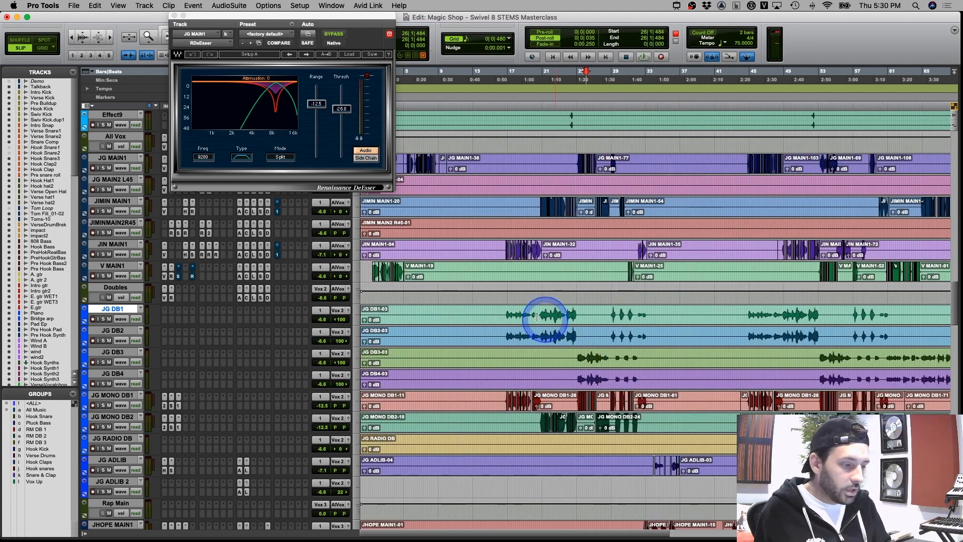